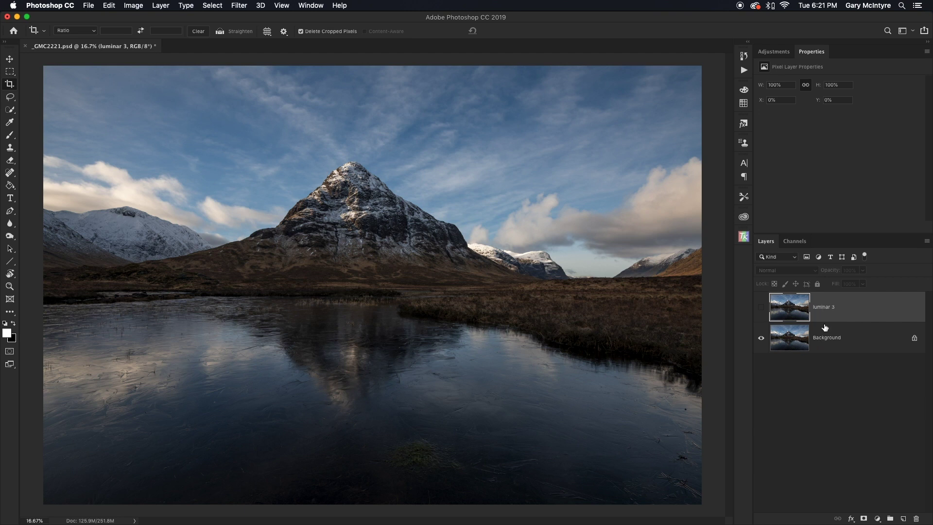
Make the "luminar 3" layer visible and open it in the Skylum Luminar 2018 plug-in filter
click(761, 307)
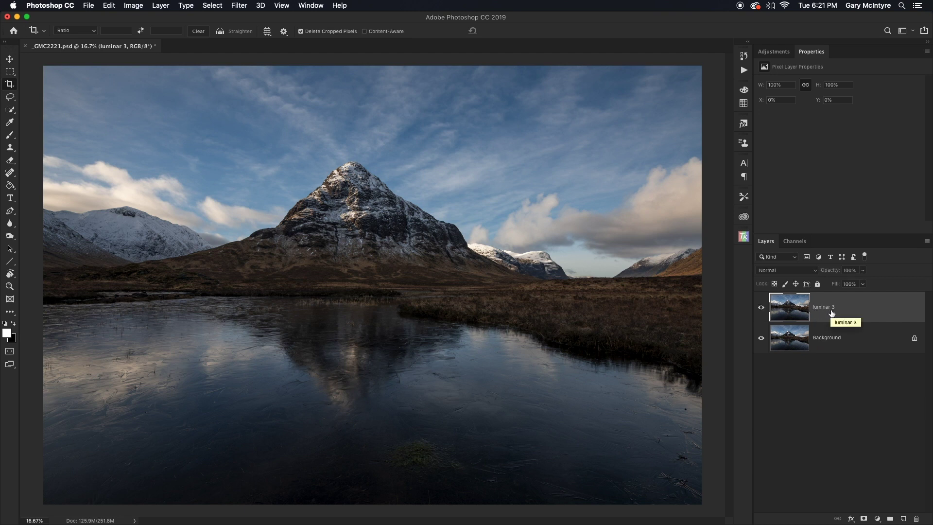
click(239, 5)
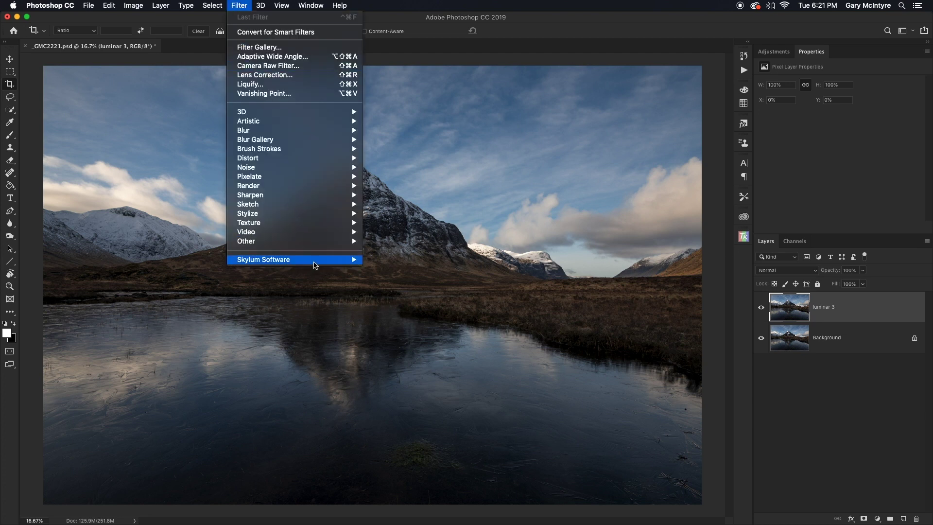
mouse_move(316, 259)
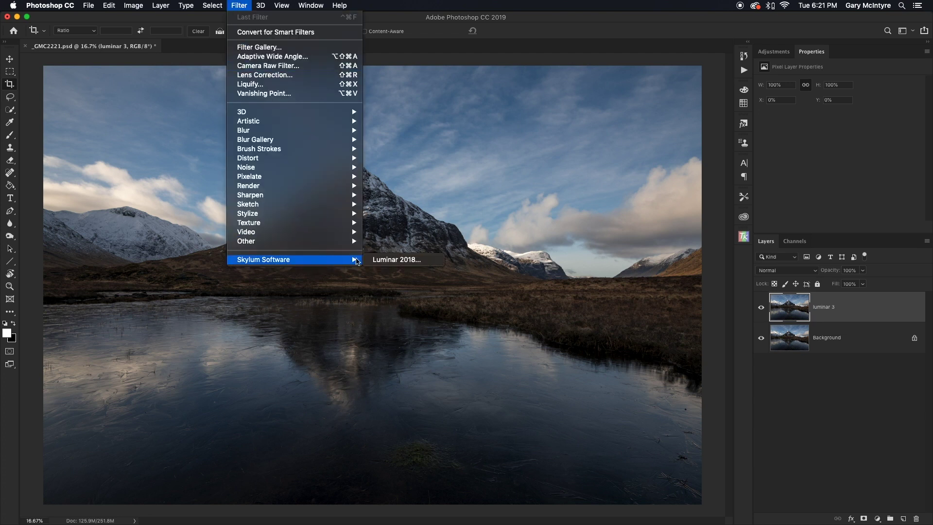
click(412, 260)
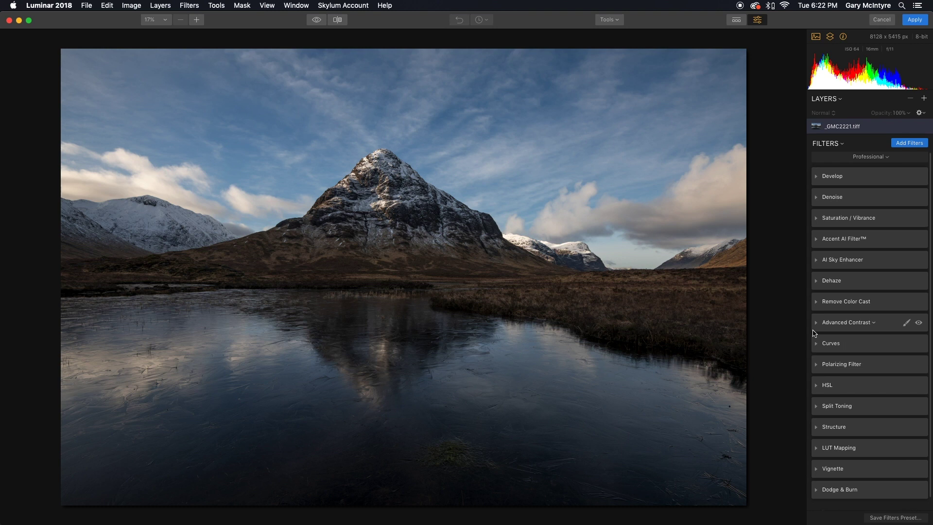
Set the AI Sky Enhancer amount to 67 to deepen the sky
click(817, 303)
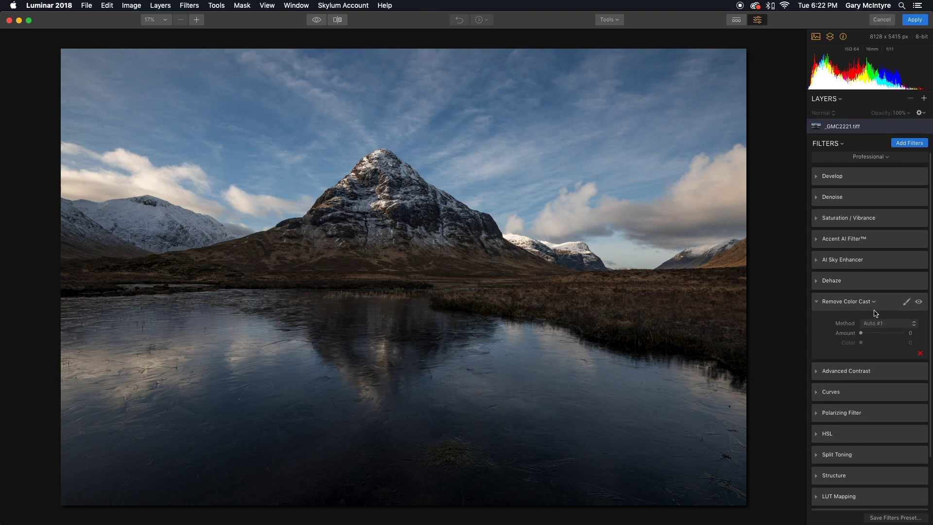
click(817, 302)
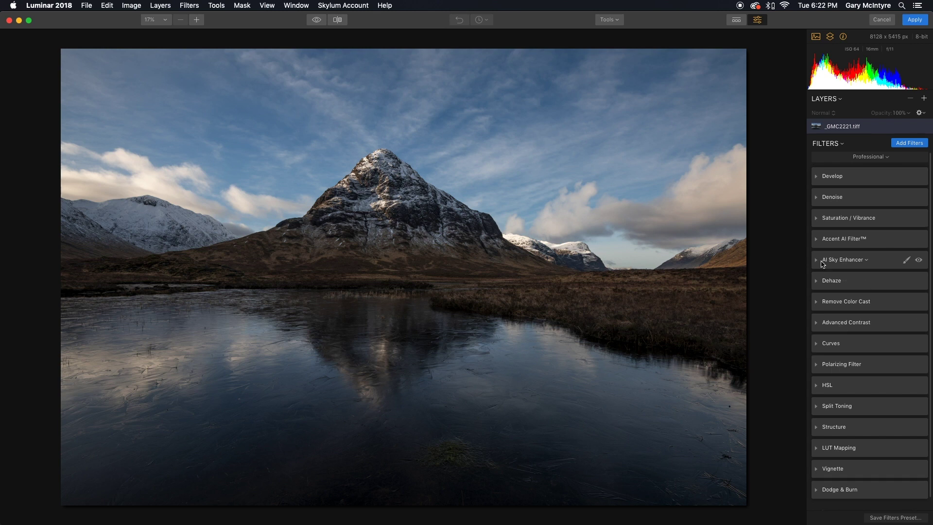
click(822, 261)
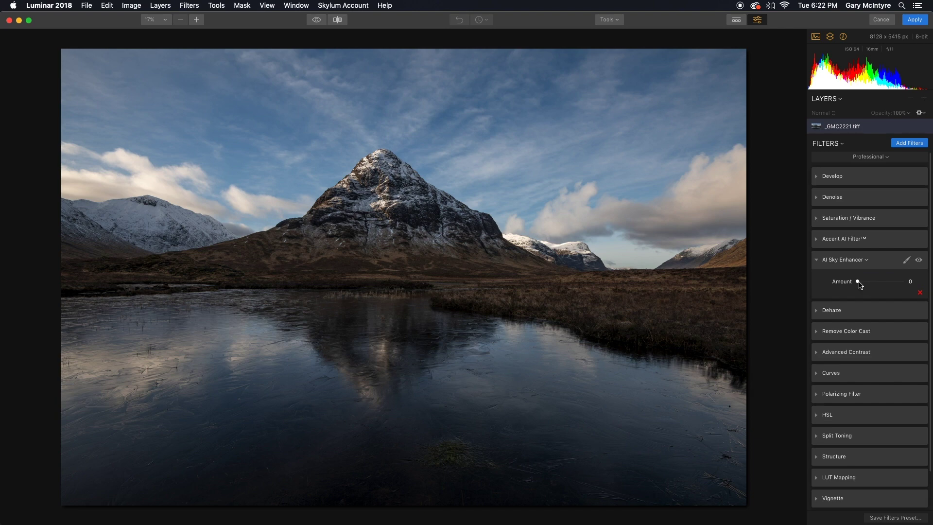
drag(859, 285, 895, 287)
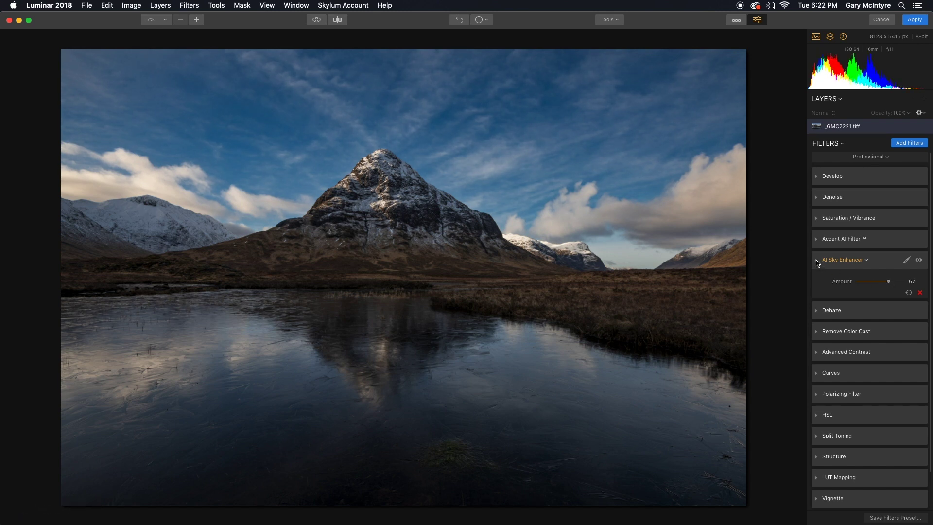
click(817, 262)
Set the Accent AI Filter boost to 52
click(816, 239)
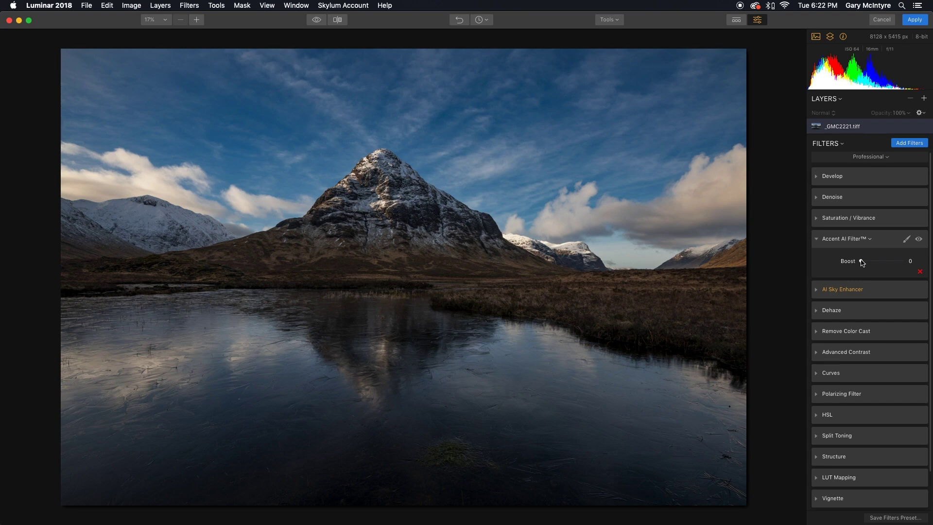
drag(862, 263, 887, 265)
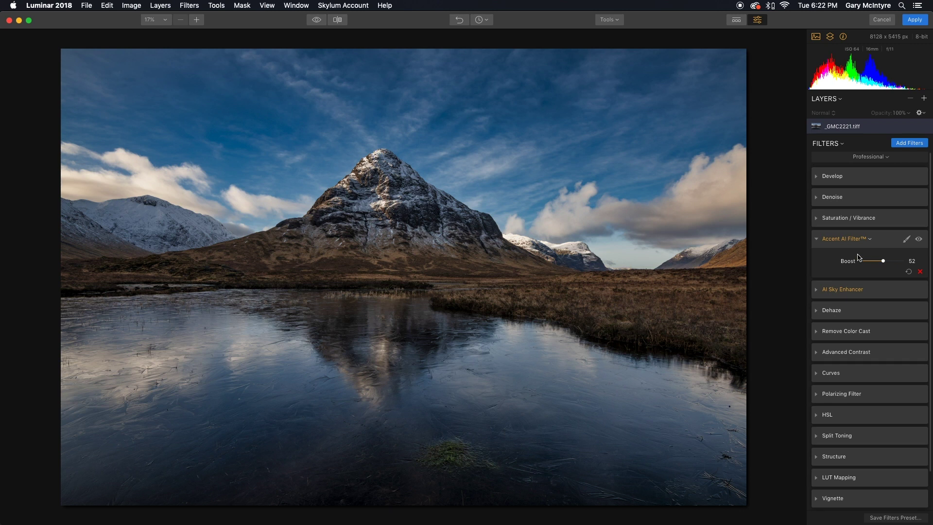
click(819, 240)
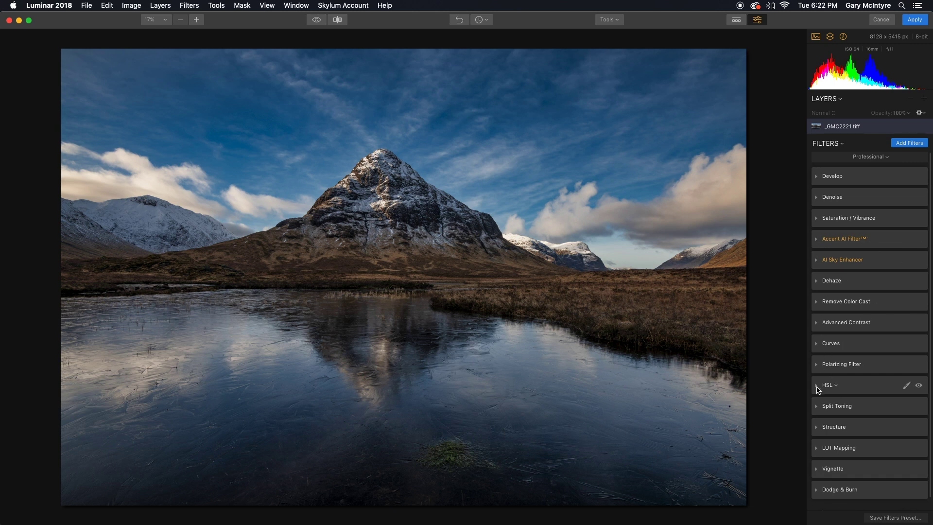
Reduce the saturation of the blues in the HSL filter and set the Blue luminance to -55
click(818, 387)
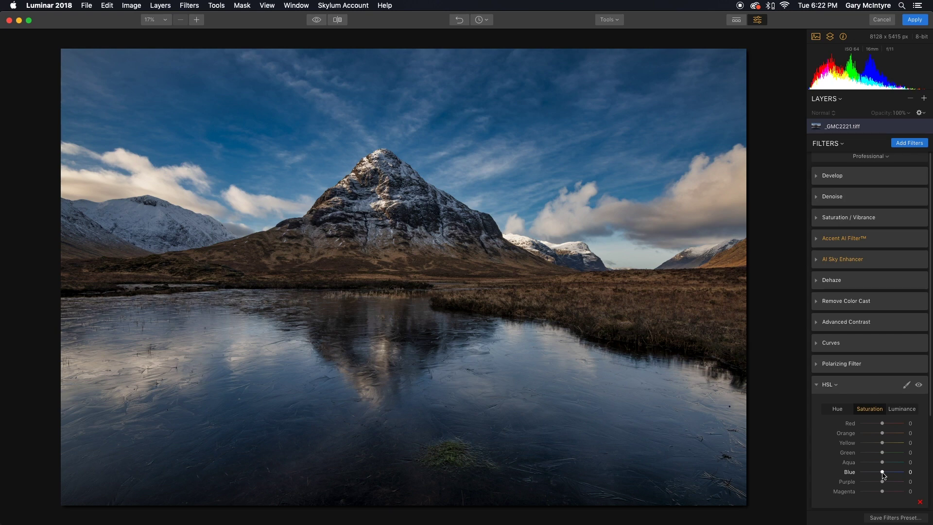
drag(883, 475, 870, 474)
click(902, 409)
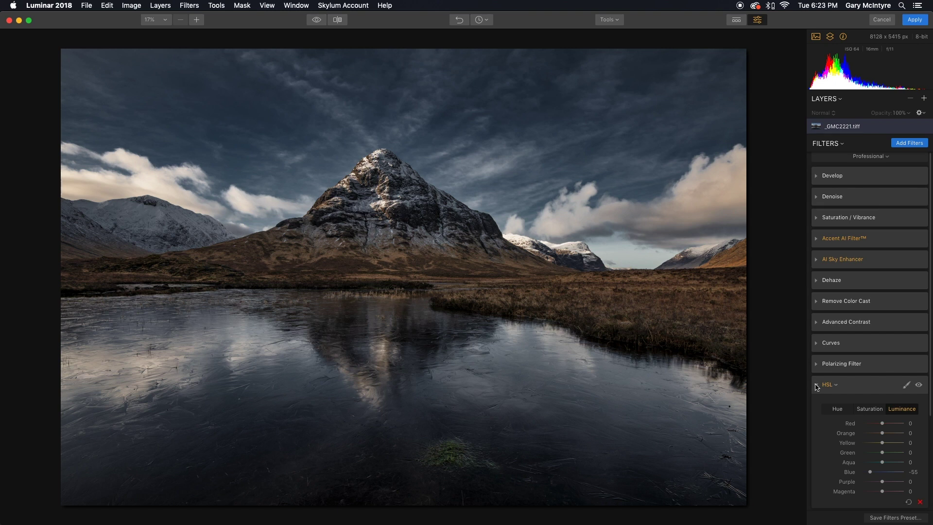
click(817, 387)
Set the Polarizing Filter amount to 33
click(818, 364)
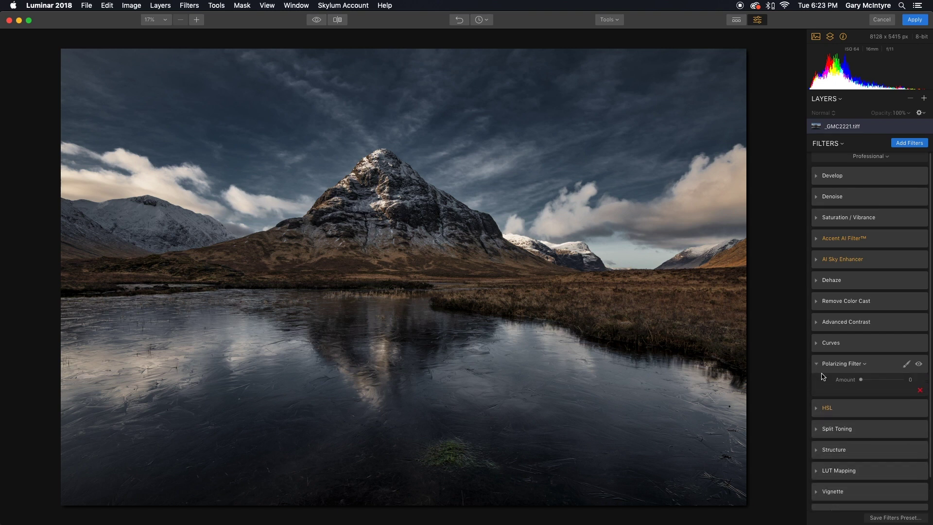
drag(863, 390, 878, 389)
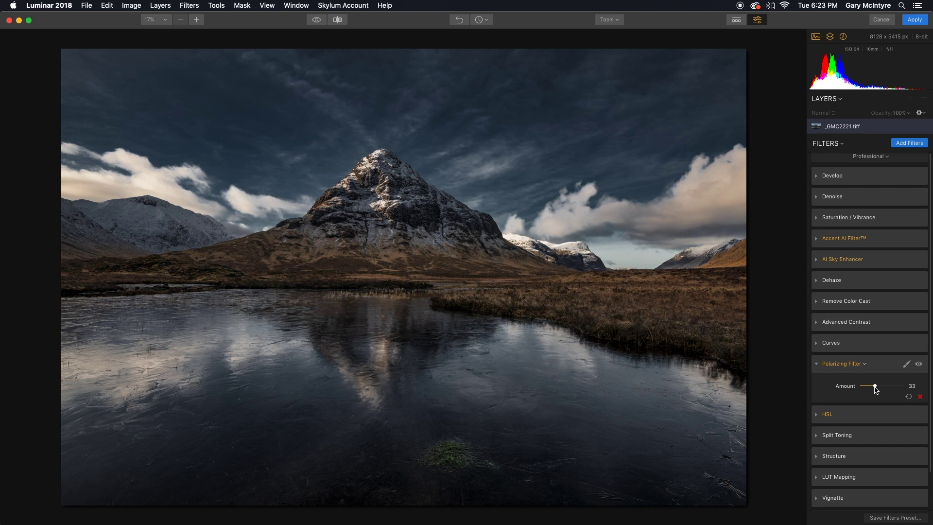
click(817, 365)
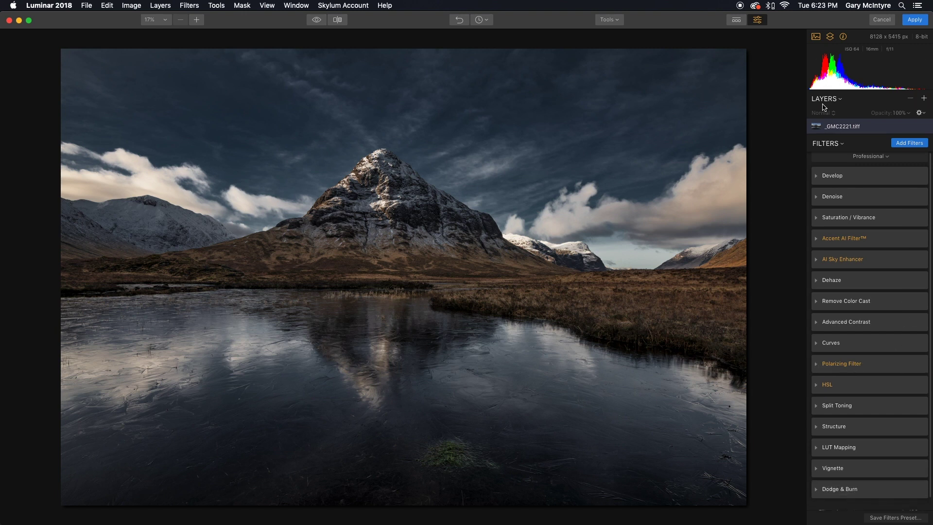
Add a new adjustment layer above the _GMC2221.tiff image layer
click(841, 100)
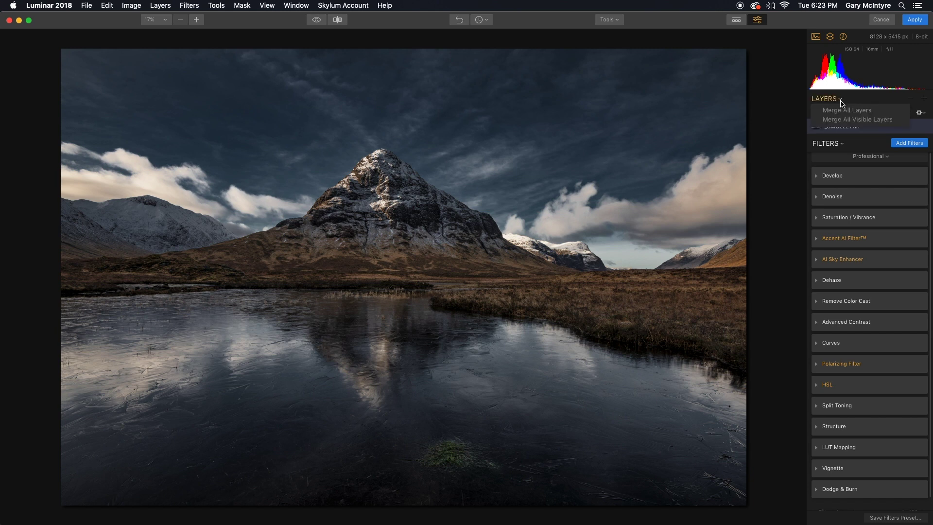
click(841, 101)
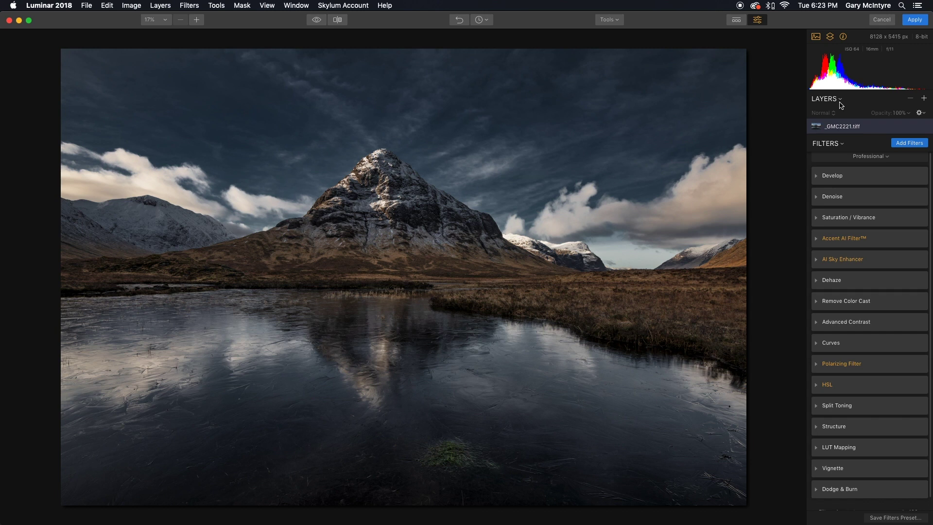
click(925, 100)
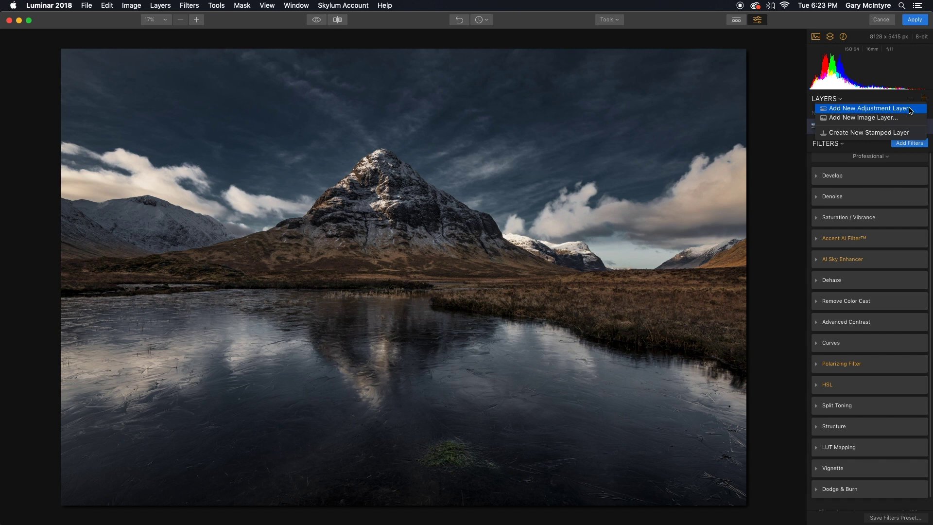
click(911, 109)
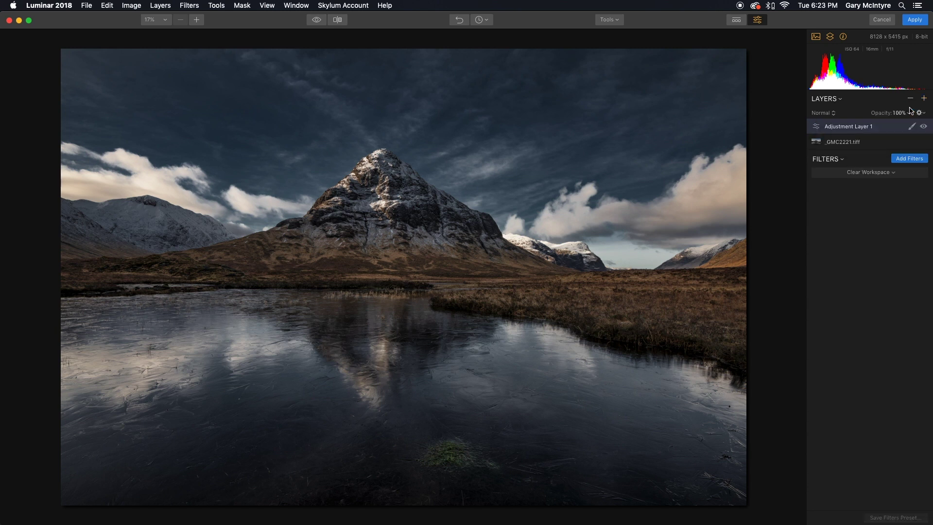
Add the Structure filter from the filters catalog to the new adjustment layer and close the catalog
click(912, 159)
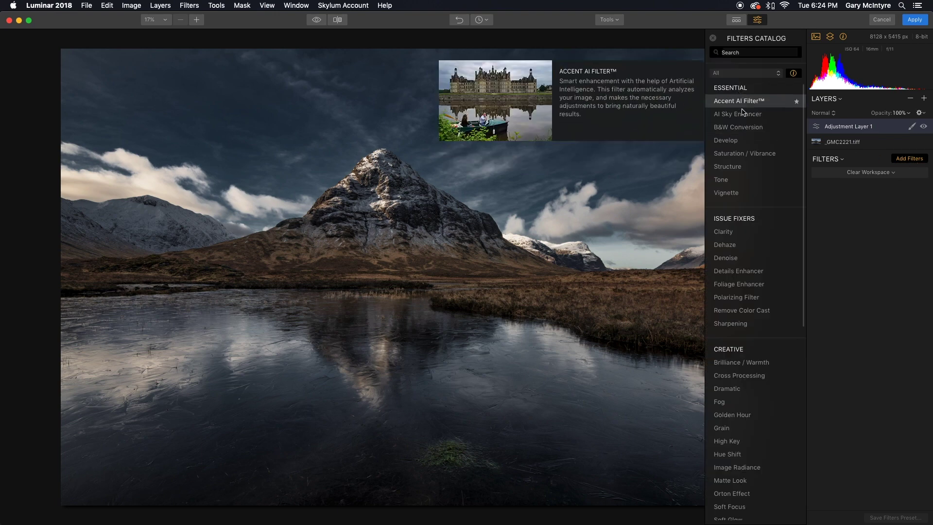
scroll(749, 357, down, 10)
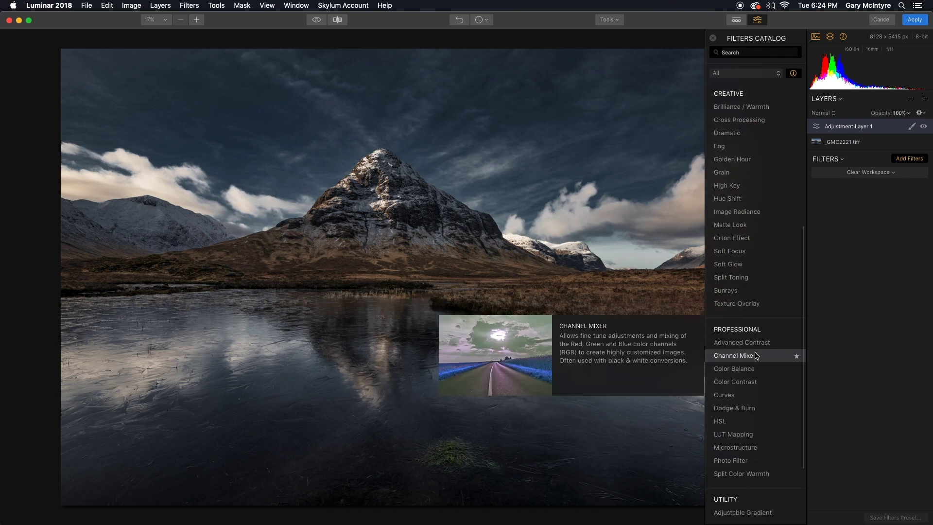
scroll(754, 355, down, 5)
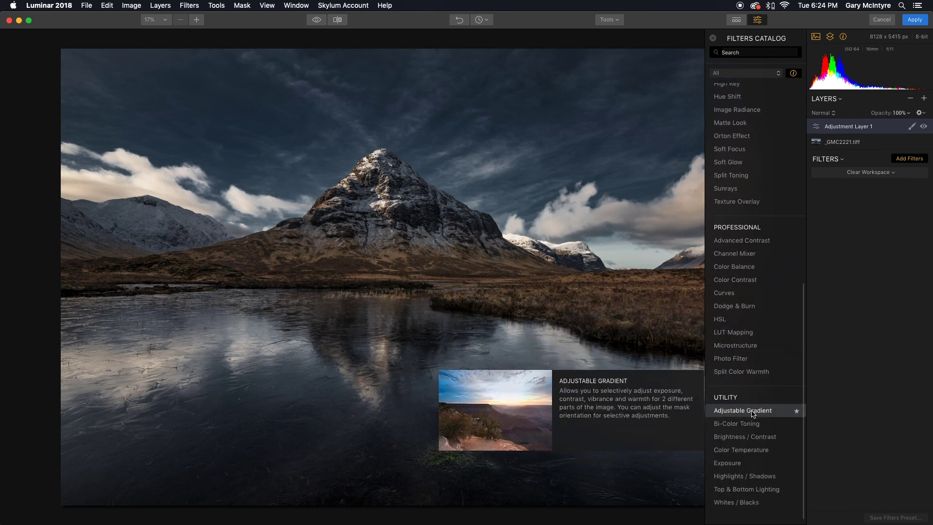
scroll(753, 414, up, 1)
scroll(740, 90, up, 15)
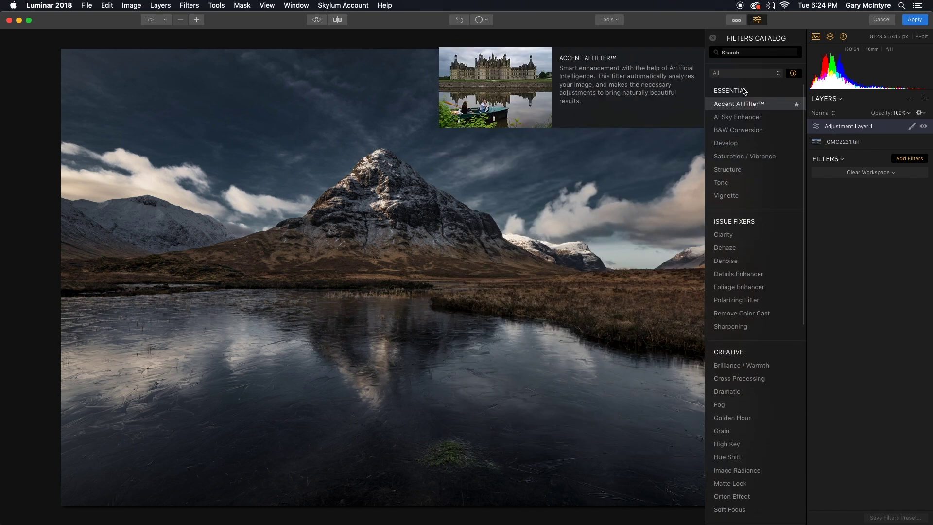
click(750, 167)
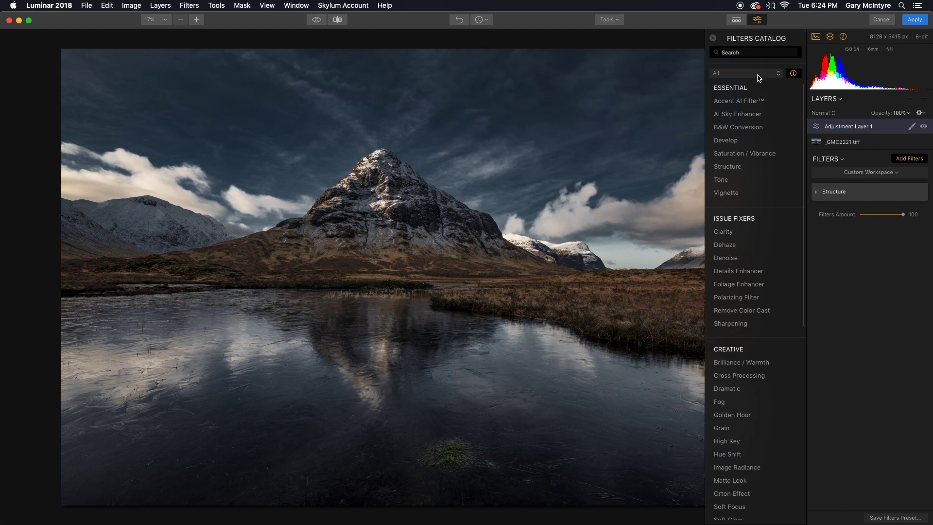
click(713, 39)
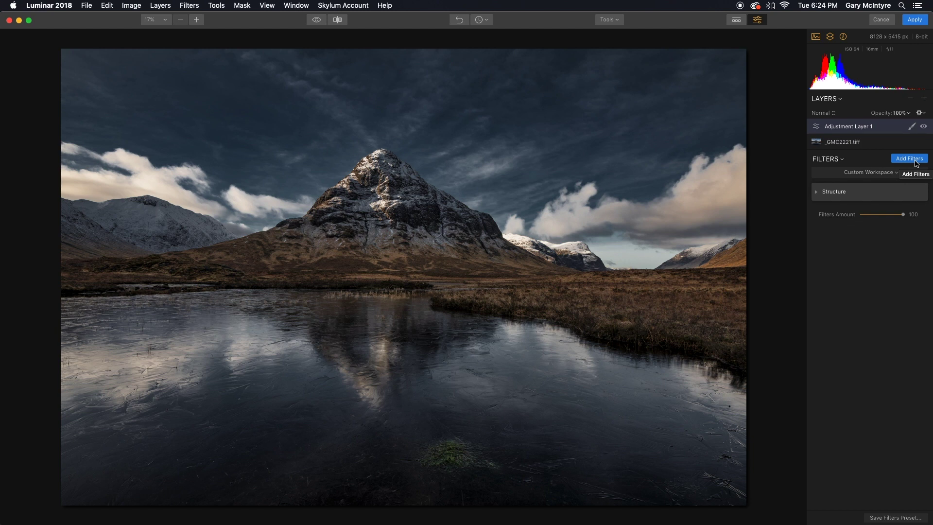
Set the Structure filter's amount to 83 and invert its mask so the effect is hidden
click(897, 192)
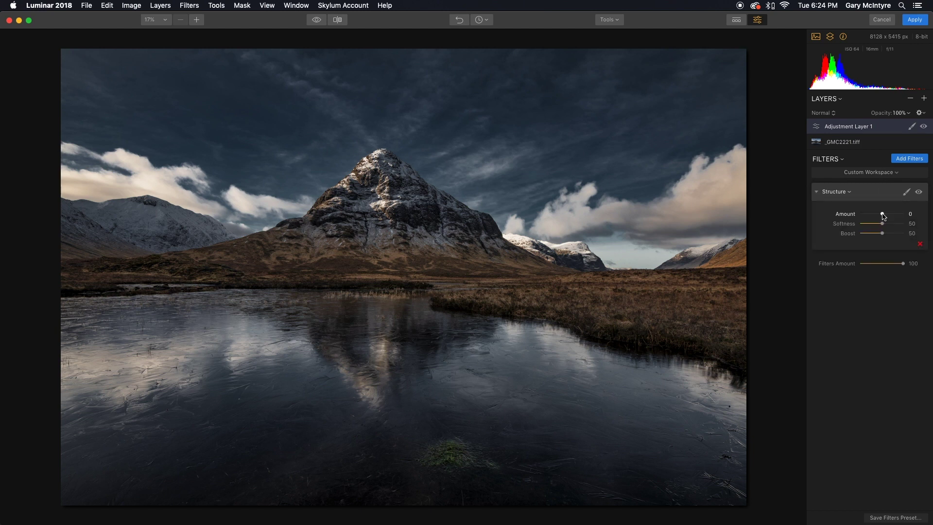
drag(883, 216, 904, 217)
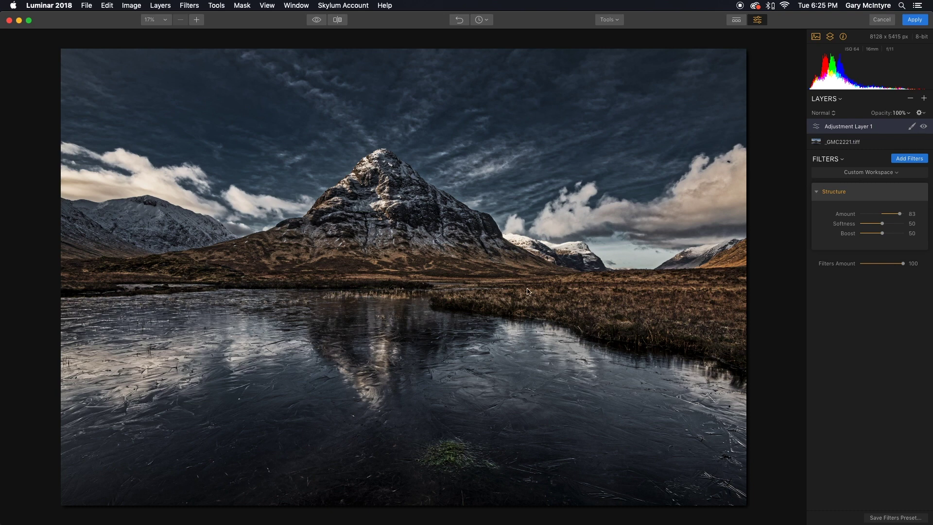
click(850, 193)
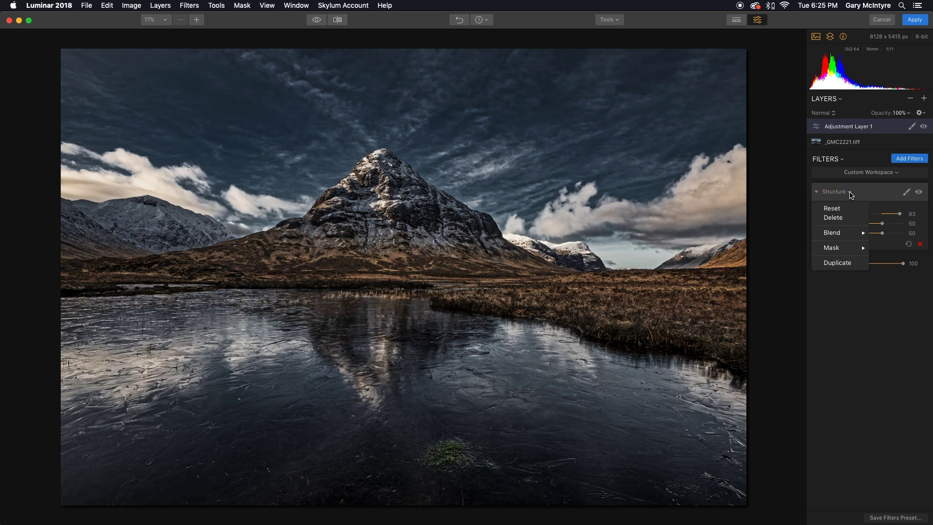
mouse_move(852, 250)
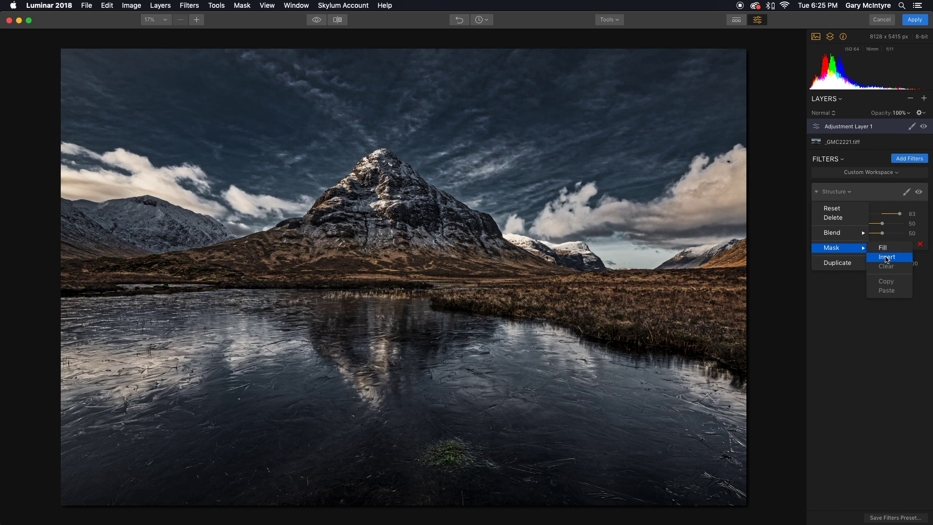
click(887, 258)
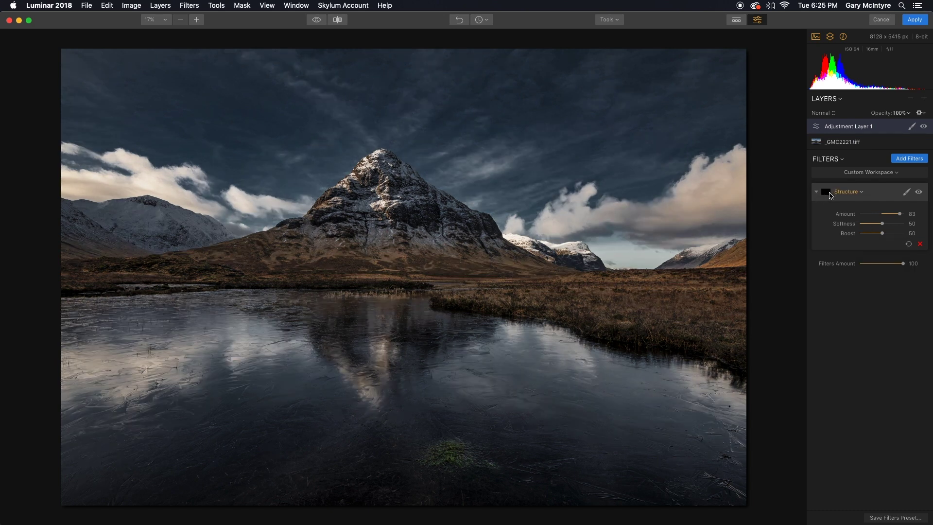
Paint the Structure effect back over the icy water with the mask brush at size 100, softness 100% and opacity 100%
click(907, 194)
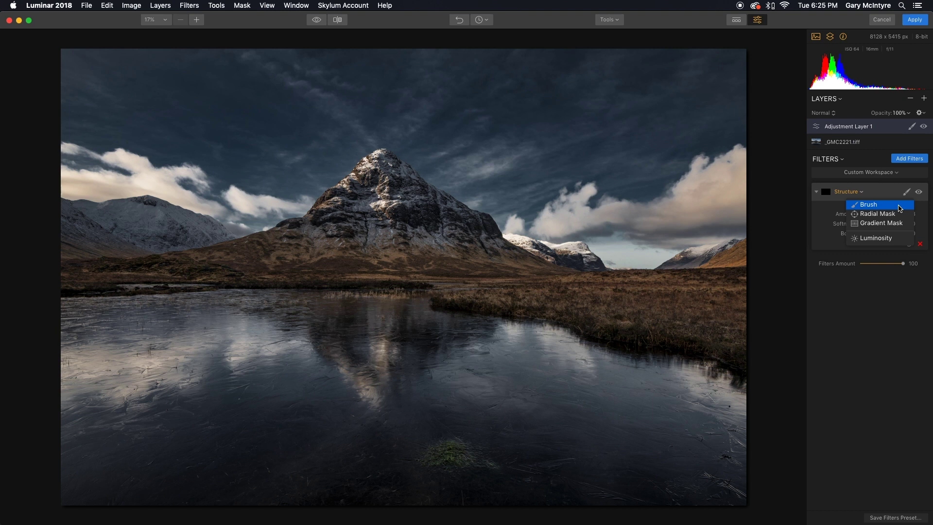
click(883, 205)
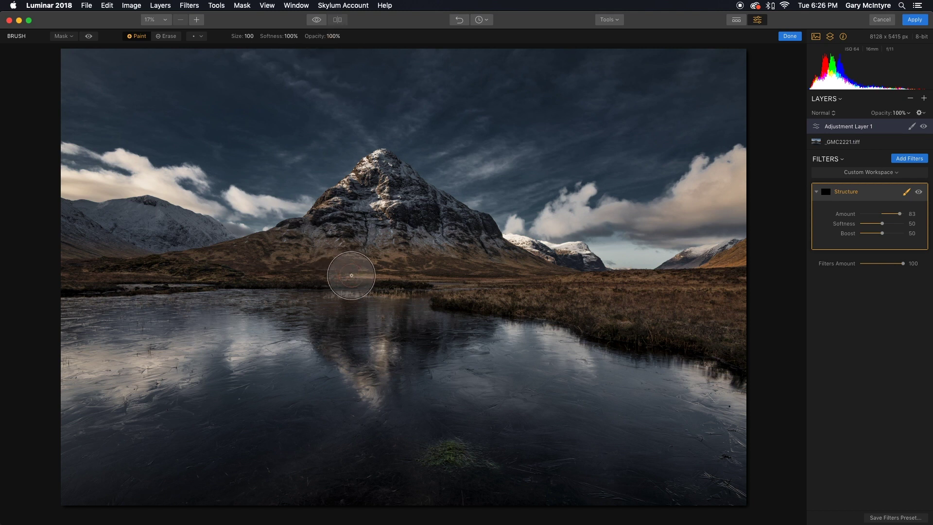
mouse_move(401, 336)
mouse_down()
mouse_move(419, 322)
mouse_move(255, 336)
mouse_move(447, 339)
mouse_move(341, 345)
mouse_move(400, 368)
mouse_move(359, 392)
mouse_move(461, 407)
mouse_move(383, 422)
mouse_move(347, 443)
mouse_move(479, 452)
mouse_move(450, 474)
mouse_move(502, 487)
mouse_move(486, 493)
mouse_move(736, 489)
mouse_move(736, 478)
mouse_move(508, 454)
mouse_move(731, 436)
mouse_move(518, 430)
mouse_move(730, 403)
mouse_move(692, 385)
mouse_up()
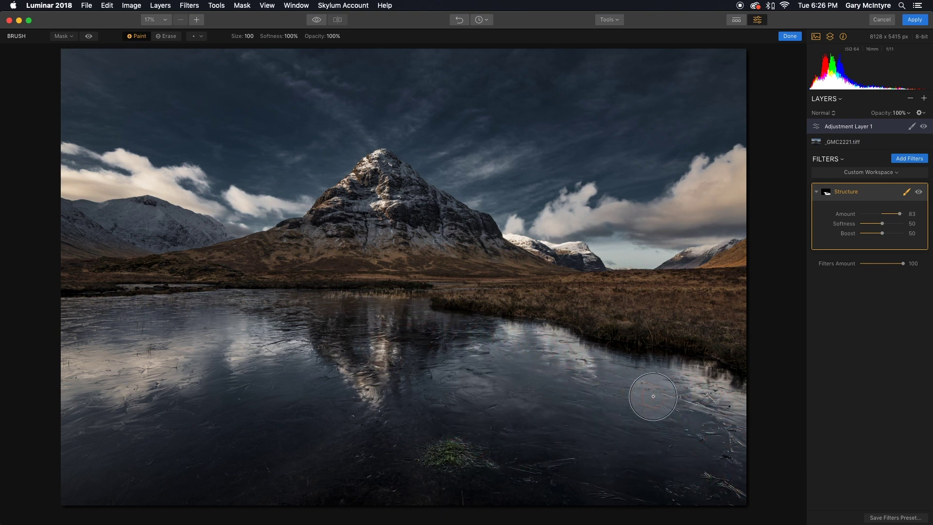
mouse_move(574, 387)
mouse_down()
mouse_move(227, 375)
mouse_move(72, 407)
mouse_move(352, 446)
mouse_move(59, 491)
mouse_move(422, 492)
mouse_move(611, 473)
mouse_move(176, 404)
mouse_move(319, 362)
mouse_move(72, 351)
mouse_move(231, 338)
mouse_move(118, 322)
mouse_move(274, 314)
mouse_move(405, 315)
mouse_move(145, 316)
mouse_move(65, 332)
mouse_move(437, 349)
mouse_move(567, 370)
mouse_move(119, 398)
mouse_move(405, 451)
mouse_move(693, 470)
mouse_move(167, 477)
mouse_move(313, 499)
mouse_move(684, 503)
mouse_move(764, 481)
mouse_move(730, 408)
mouse_move(160, 328)
mouse_move(46, 344)
mouse_up()
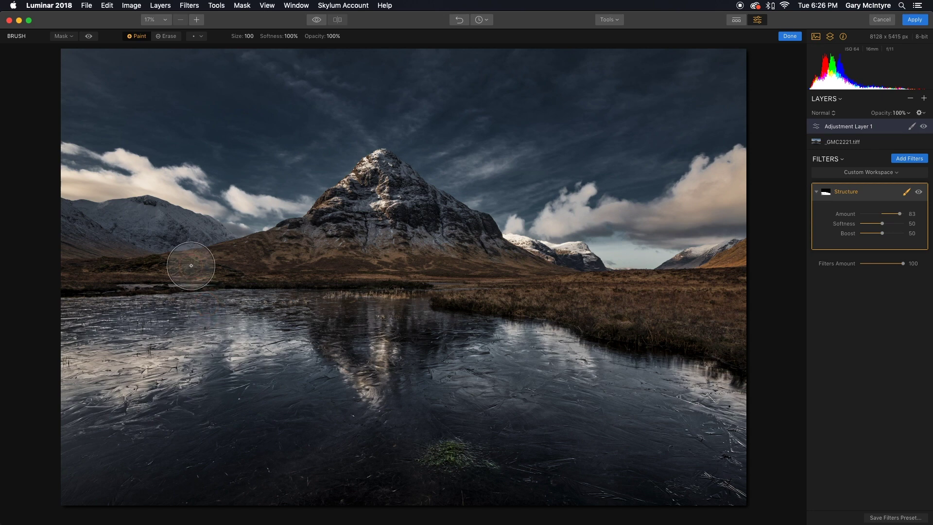
Check the Structure mask with the red overlay and paint in the missed patches along the near edges of the water
click(89, 37)
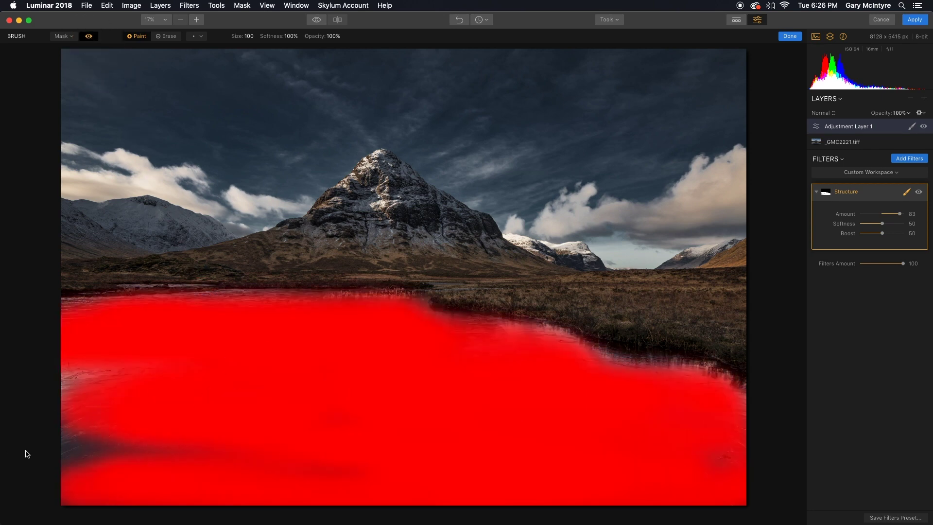
drag(163, 375, 98, 398)
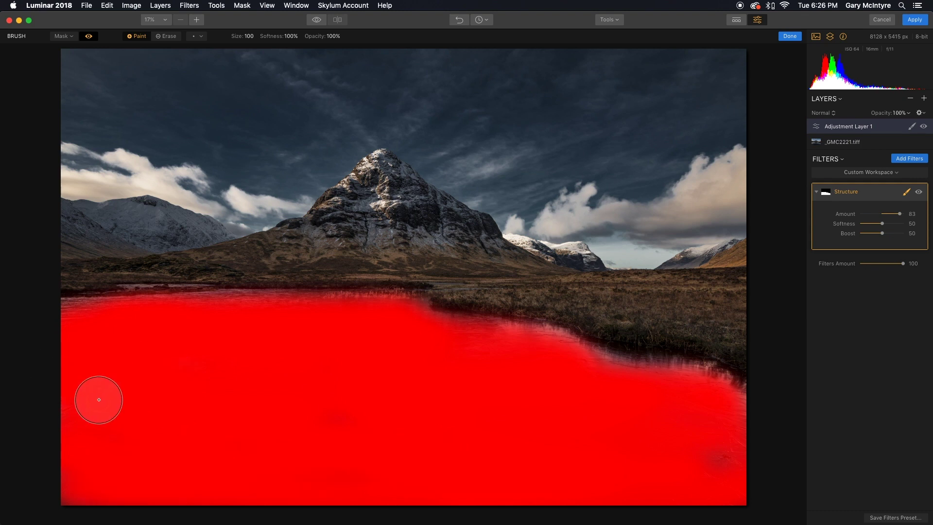
drag(721, 459, 640, 474)
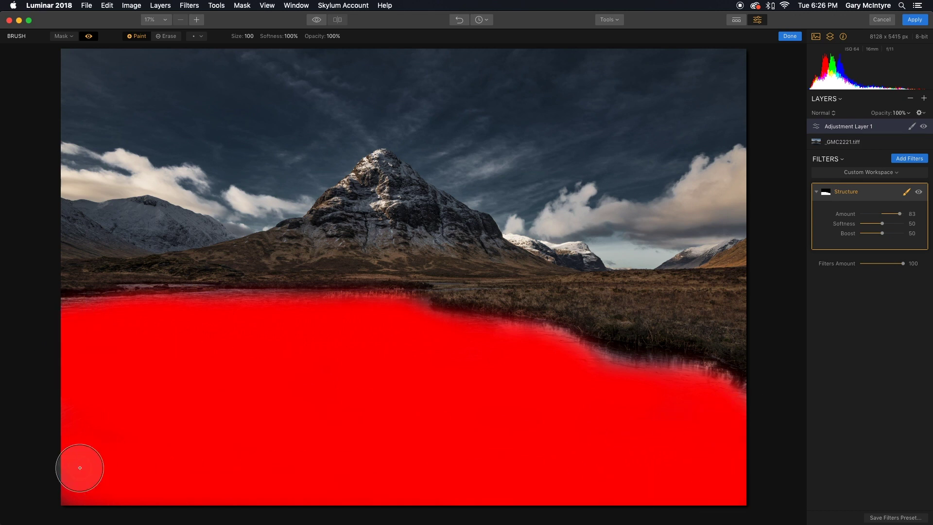
click(89, 37)
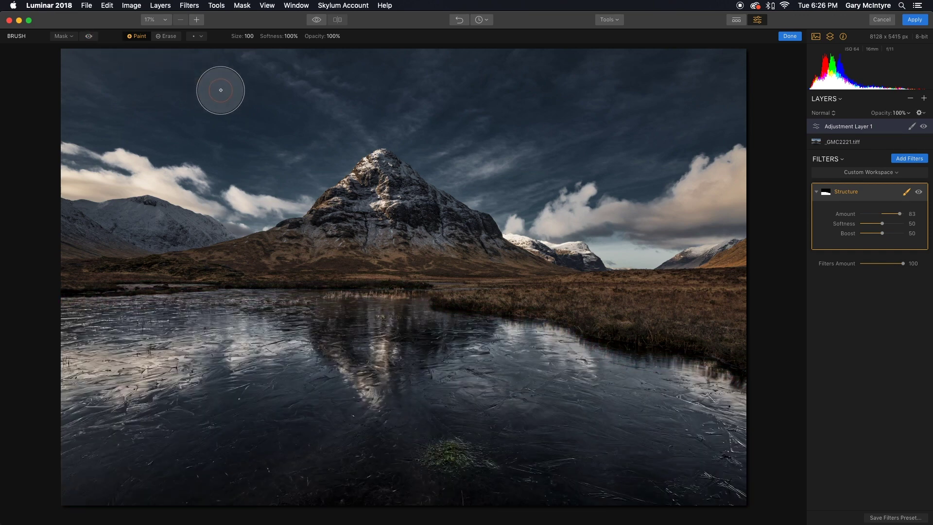
Compare the image before and after the edits and review the Structure mask's coverage
key(backslash)
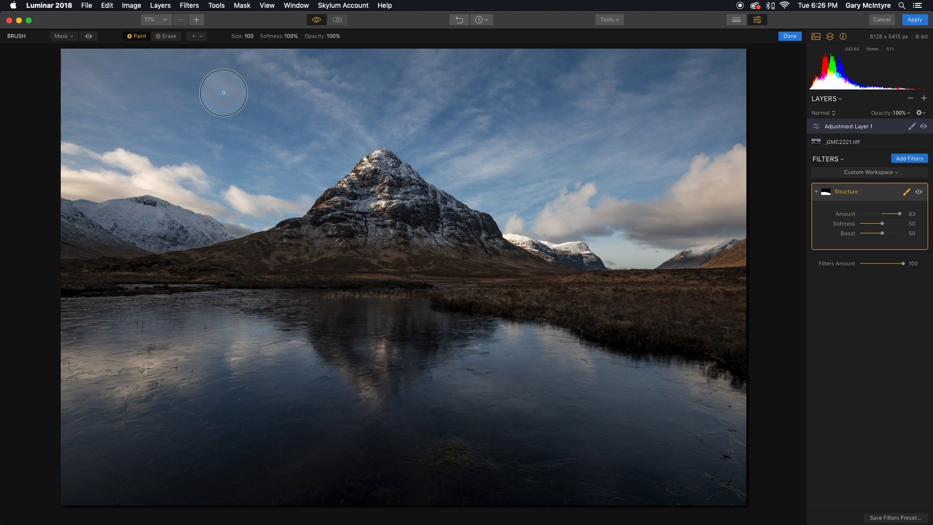
key(backslash)
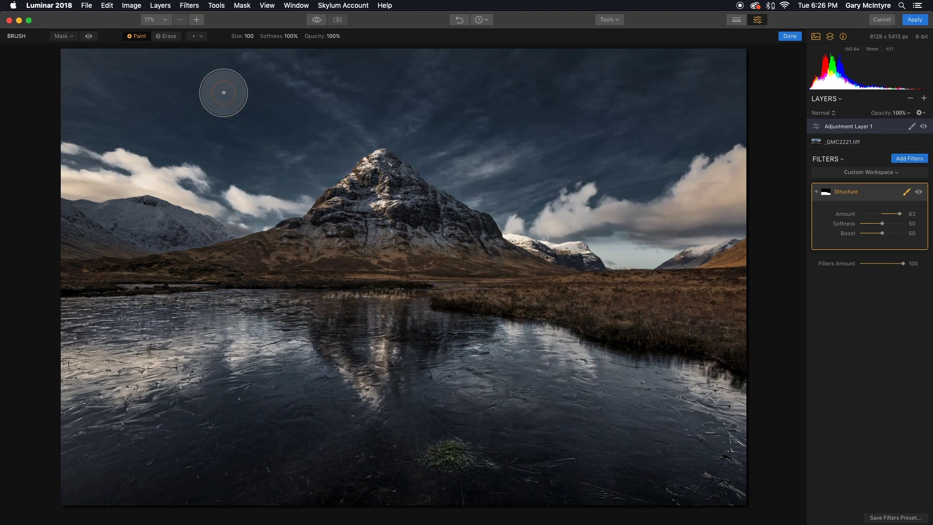
key(backslash)
key(backslash)
key(slash)
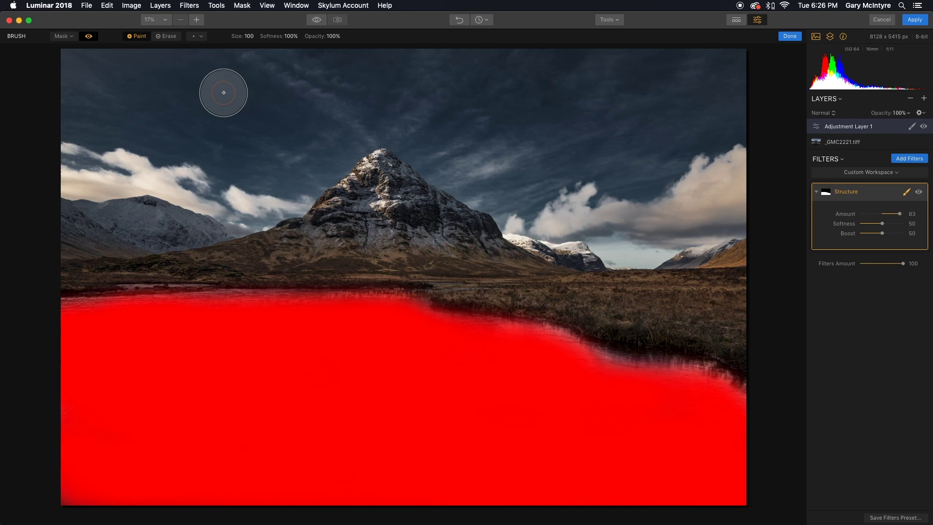
key(slash)
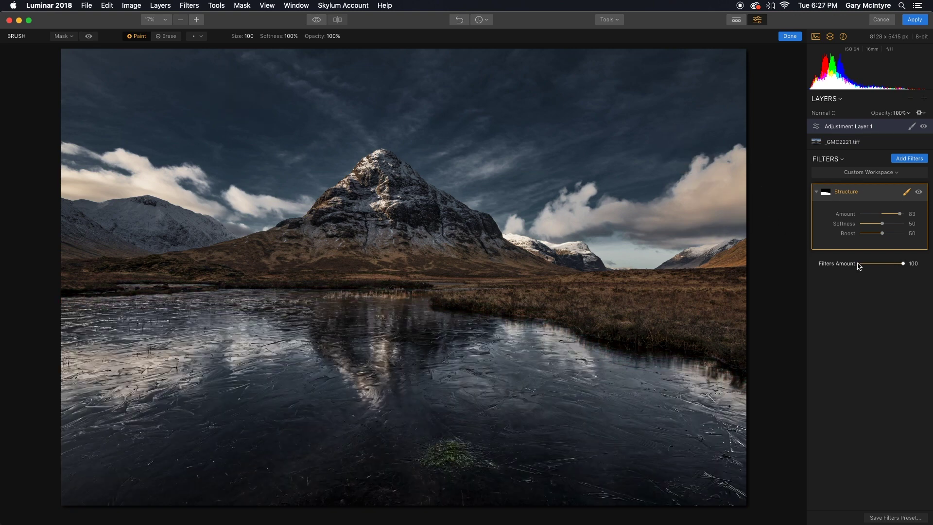
key(backslash)
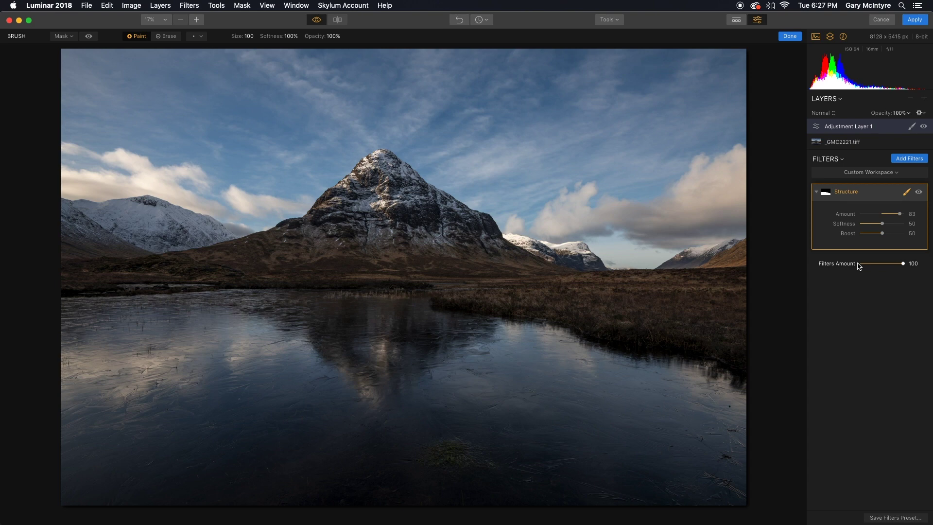
key(backslash)
key(backslash)
key(backslash)
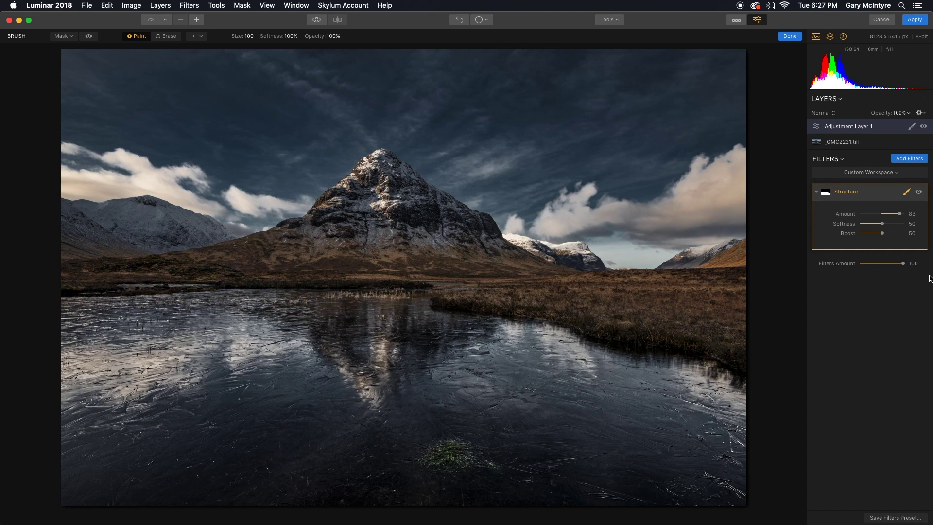
Exit mask painting and inspect the grass tuft, far shoreline and ice texture at 100% zoom, returning to the full image
click(906, 192)
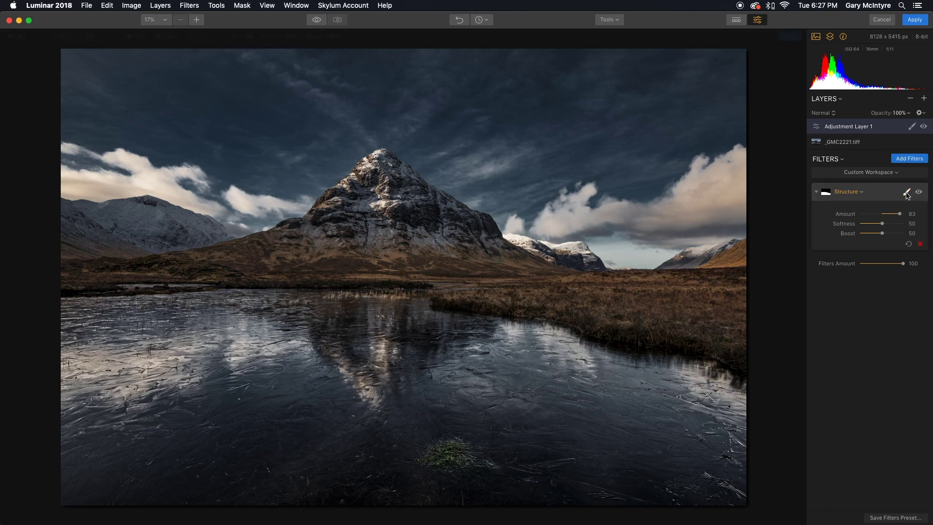
click(455, 457)
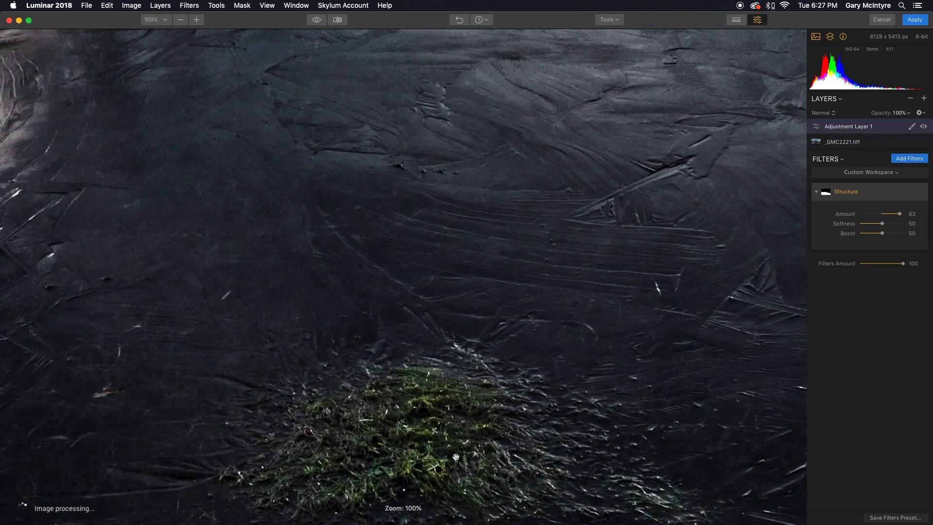
click(456, 457)
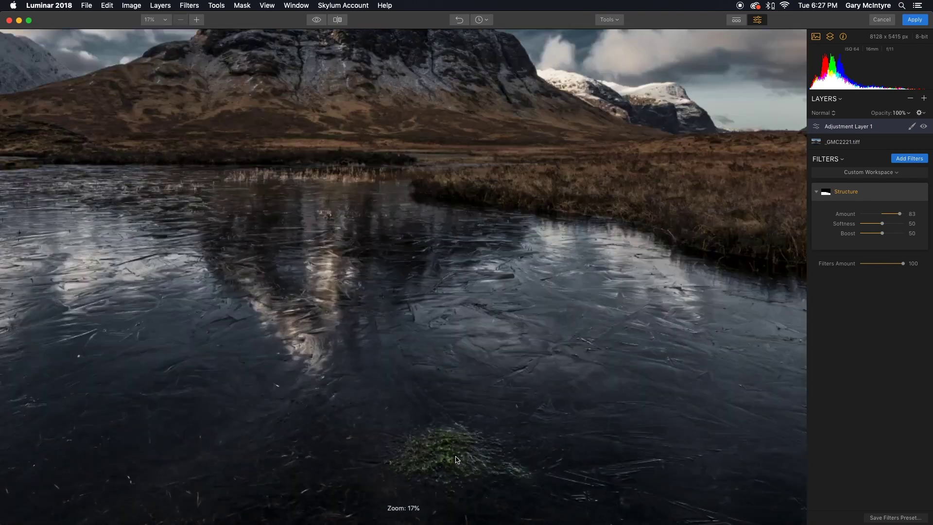
click(396, 282)
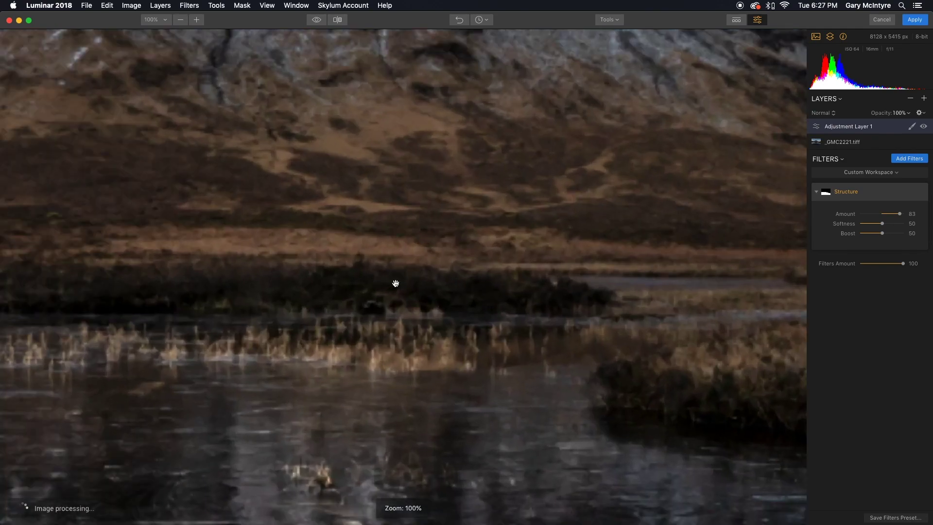
click(396, 283)
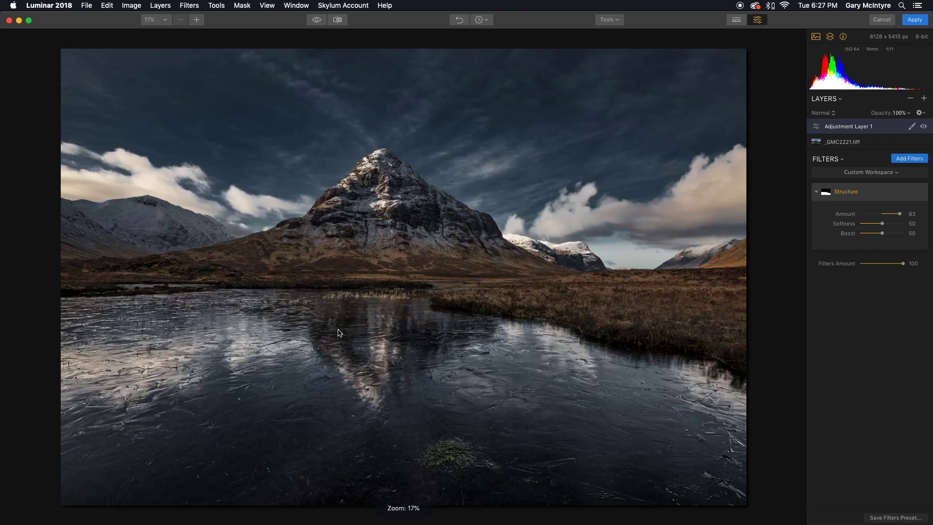
click(136, 368)
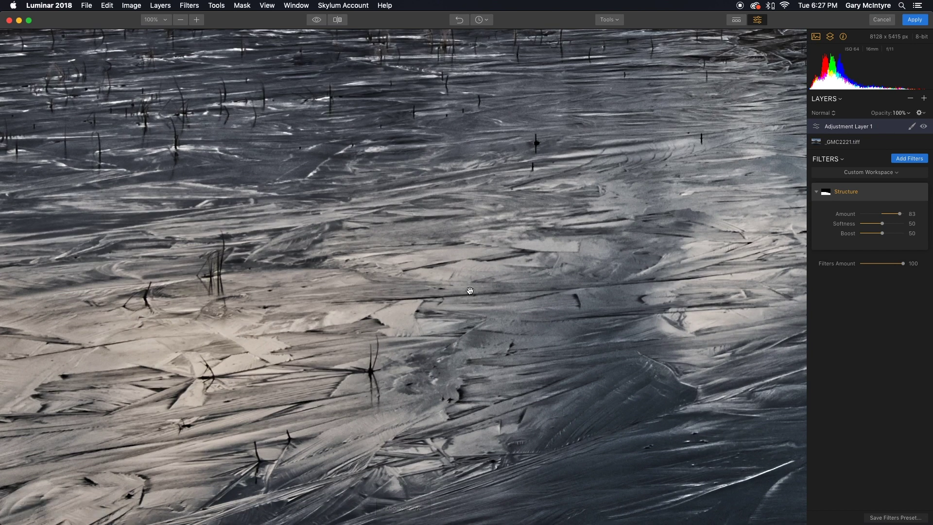
drag(219, 348, 122, 368)
drag(534, 313, 314, 334)
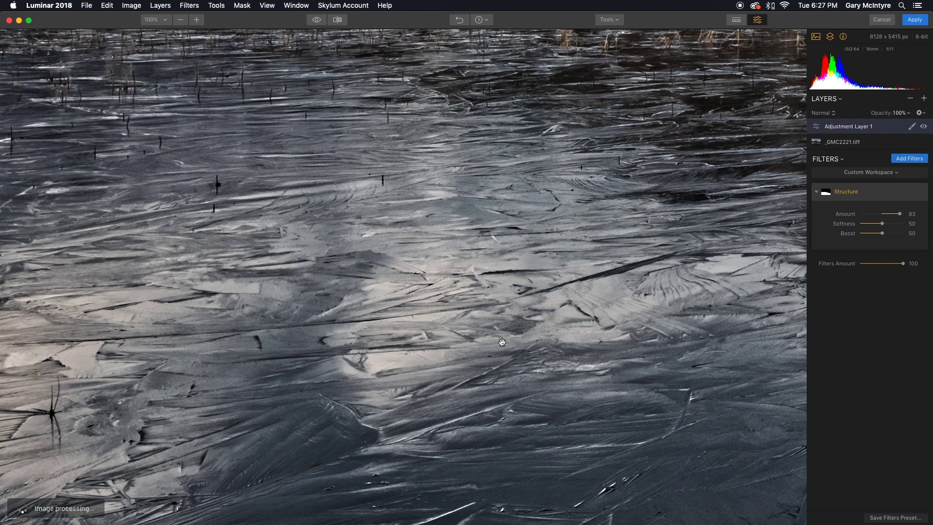
key(super+0)
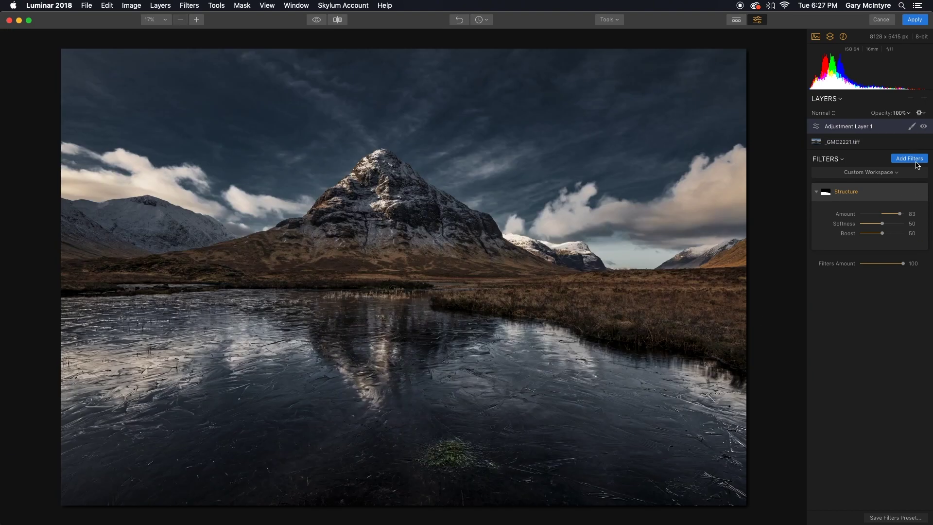
Collapse the Structure filter, add the HSL filter to the adjustment layer and expand its settings
click(818, 193)
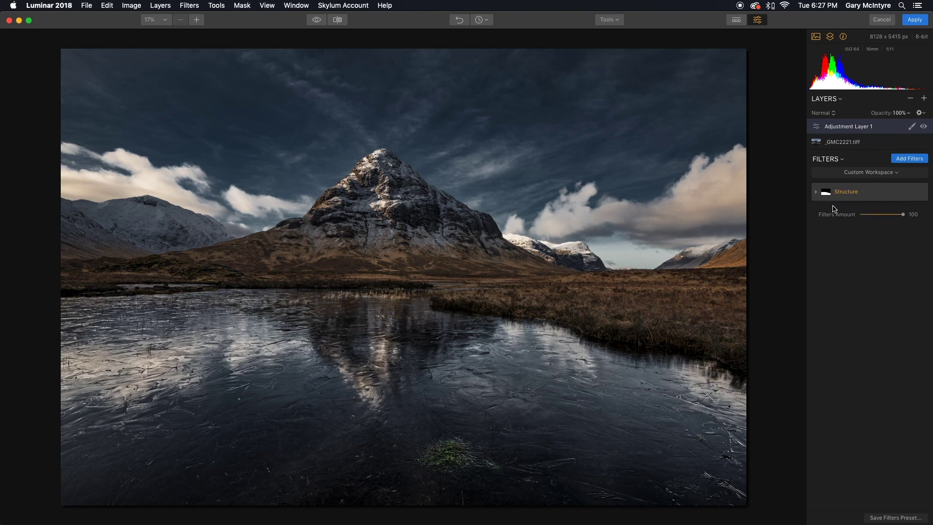
click(918, 162)
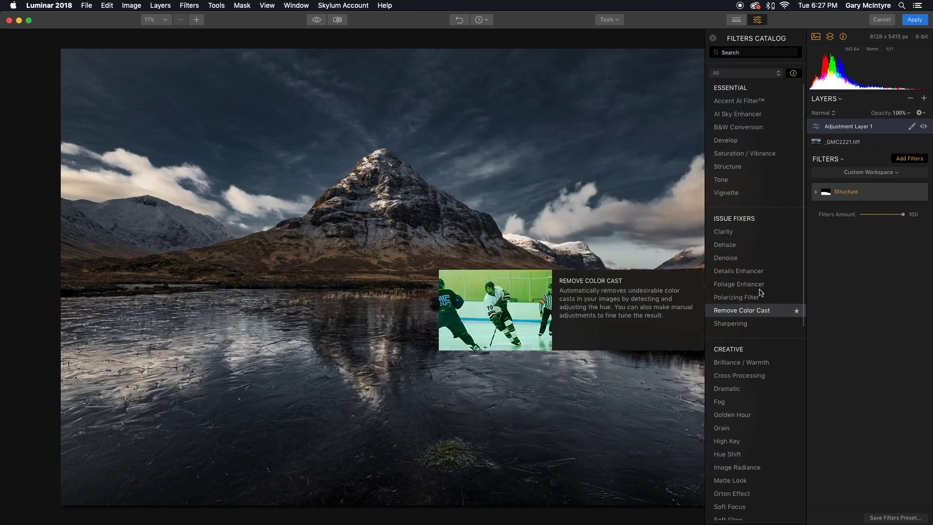
scroll(748, 323, down, 10)
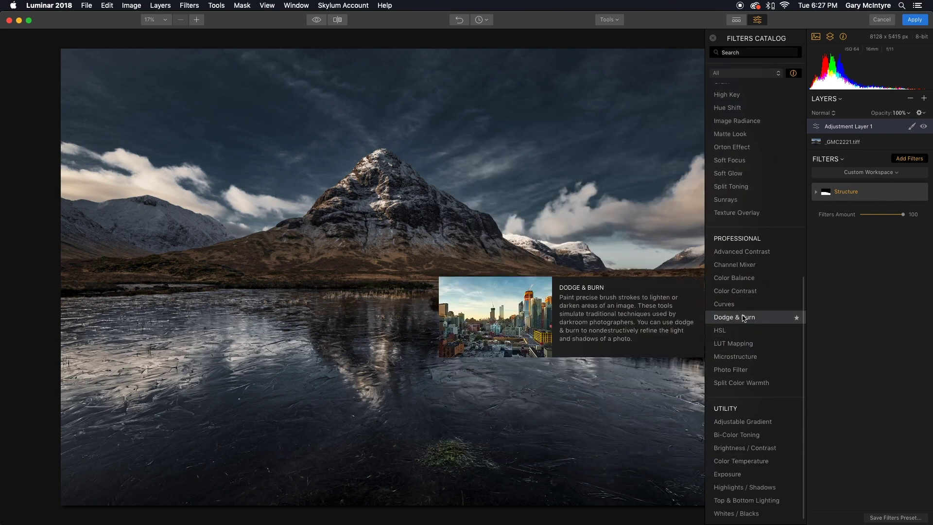
click(800, 335)
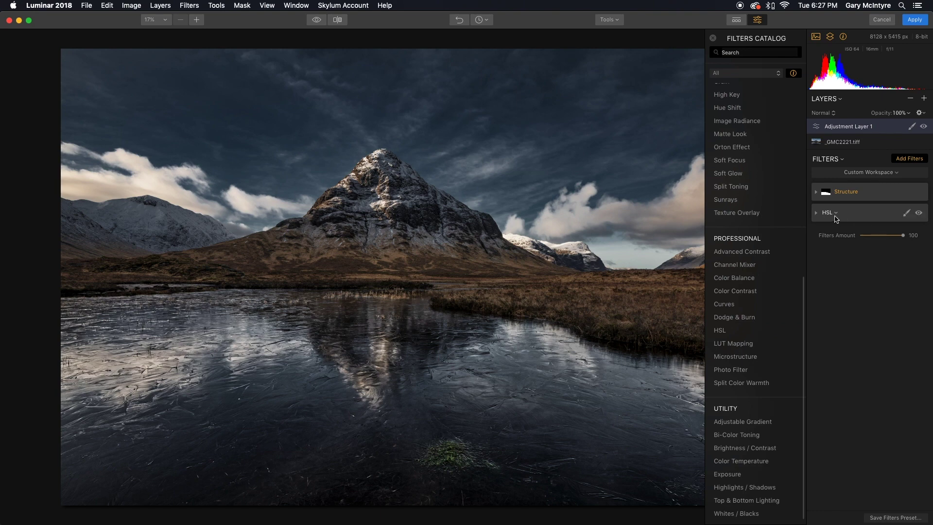
click(816, 213)
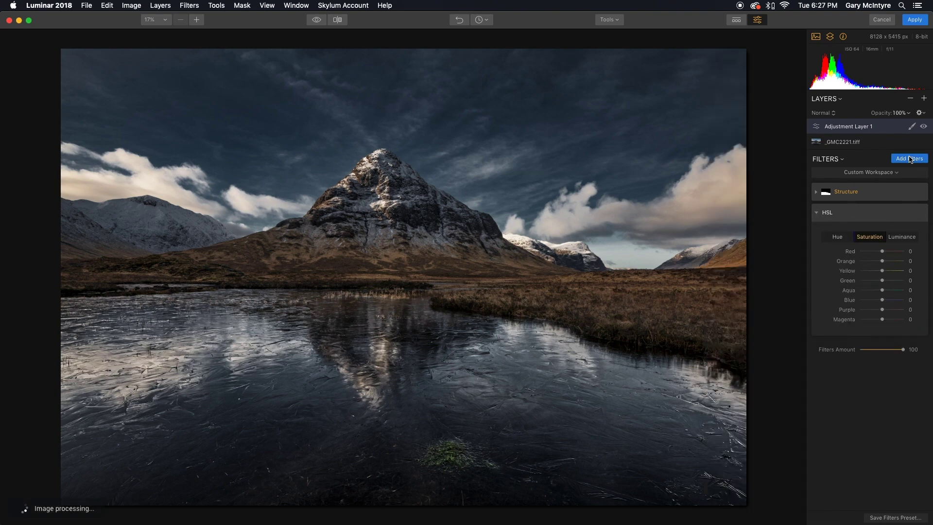
click(910, 158)
Set the HSL filter's blue saturation to -39 and blue luminance to -28, and collapse the filter
drag(883, 300, 874, 300)
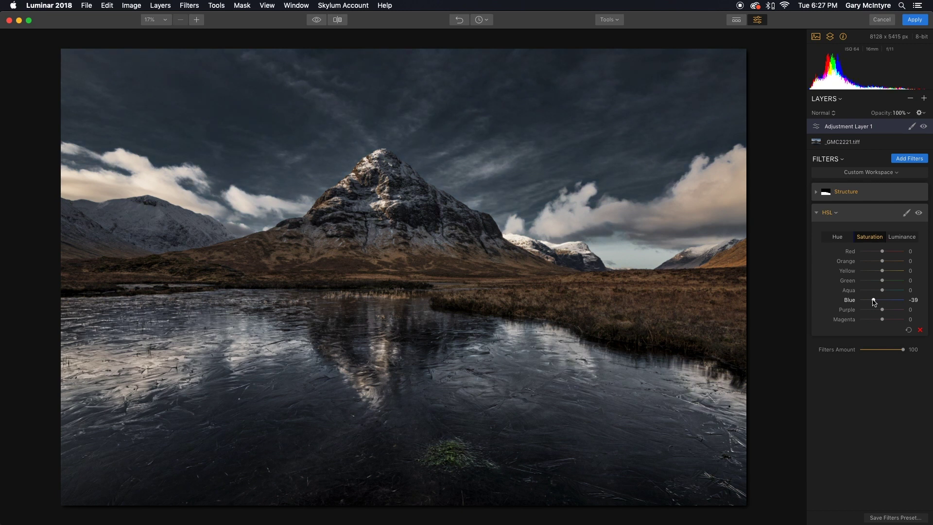
click(902, 237)
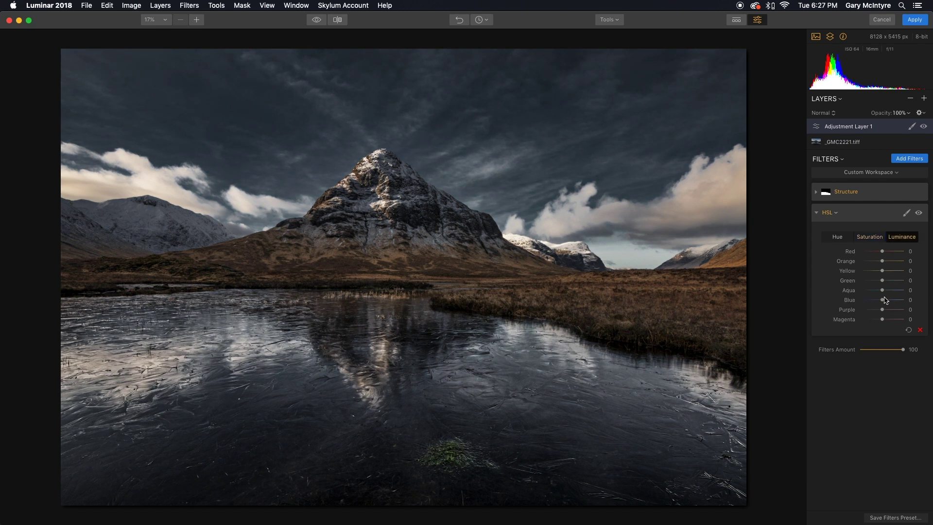
drag(883, 301, 877, 303)
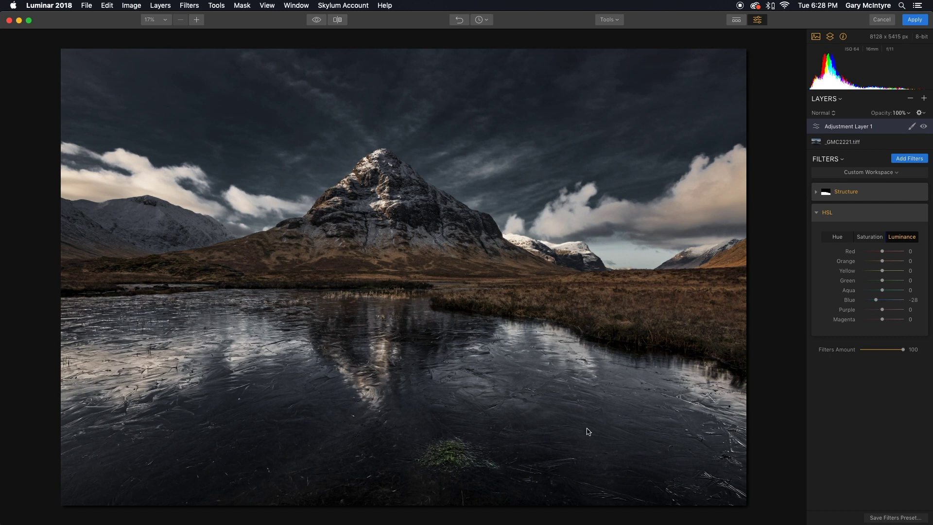
click(821, 216)
Erase the HSL effect from the water with the filter's mask brush at size 100, softness 100% and opacity 100%
click(836, 214)
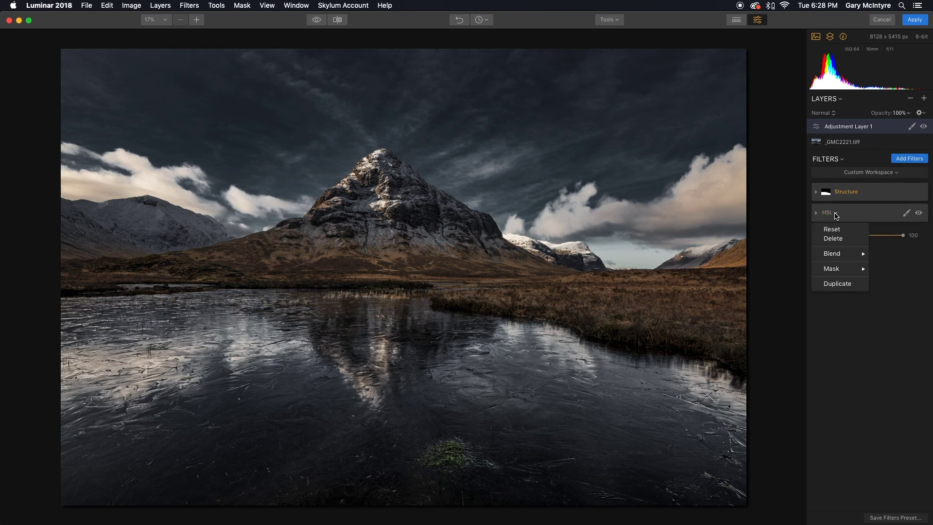
click(836, 214)
click(836, 215)
click(911, 216)
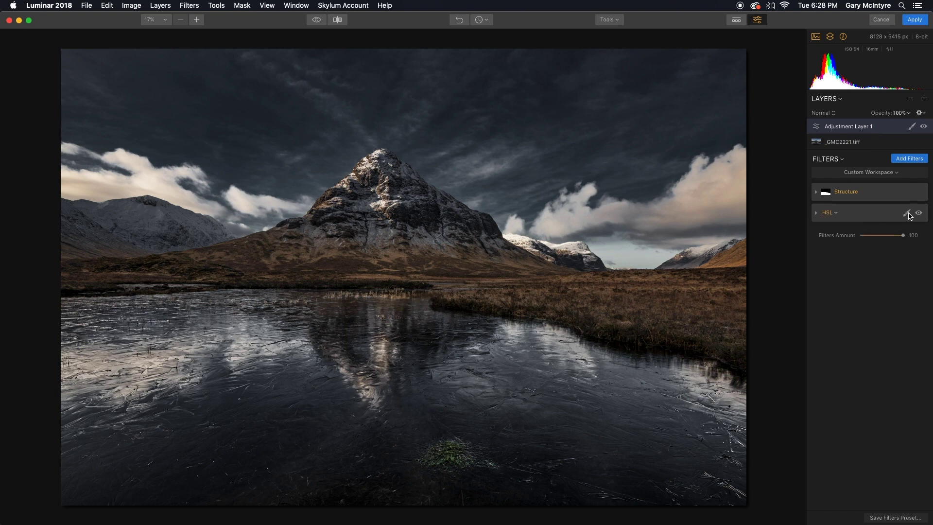
click(910, 216)
click(869, 225)
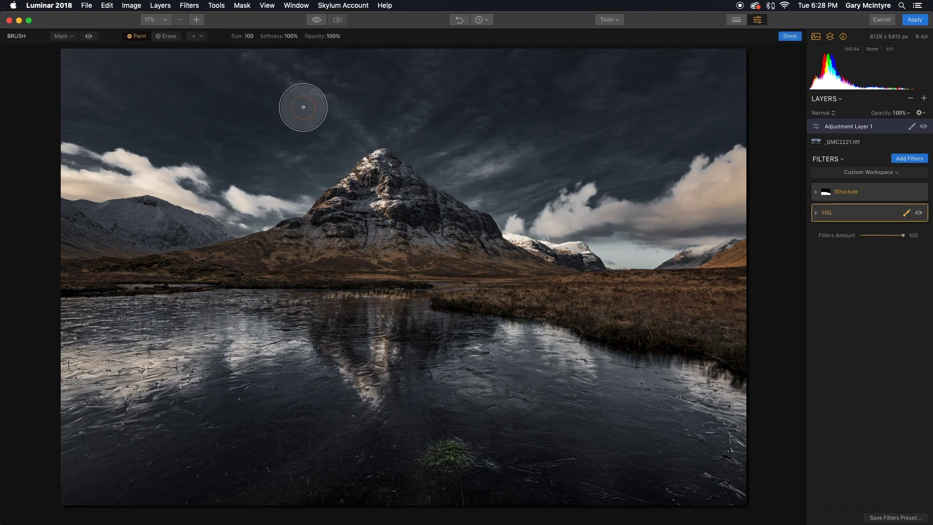
click(165, 36)
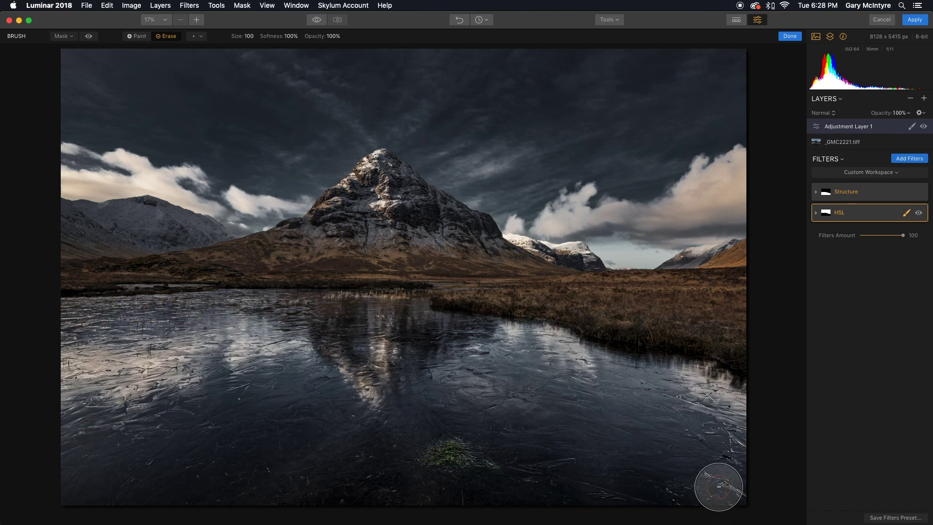
Check the HSL mask with the red overlay and erase the leftover patch in the water's lower-left corner
key(slash)
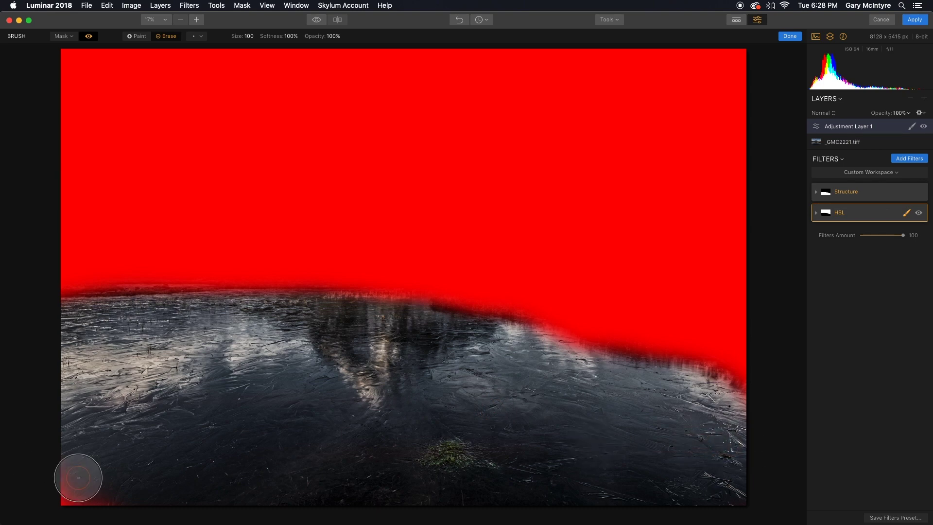
drag(78, 479, 104, 489)
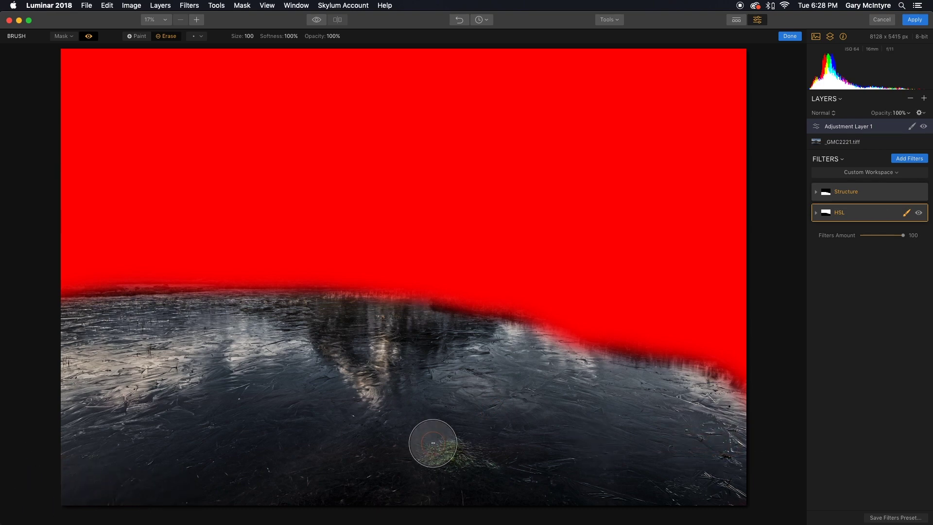
key(slash)
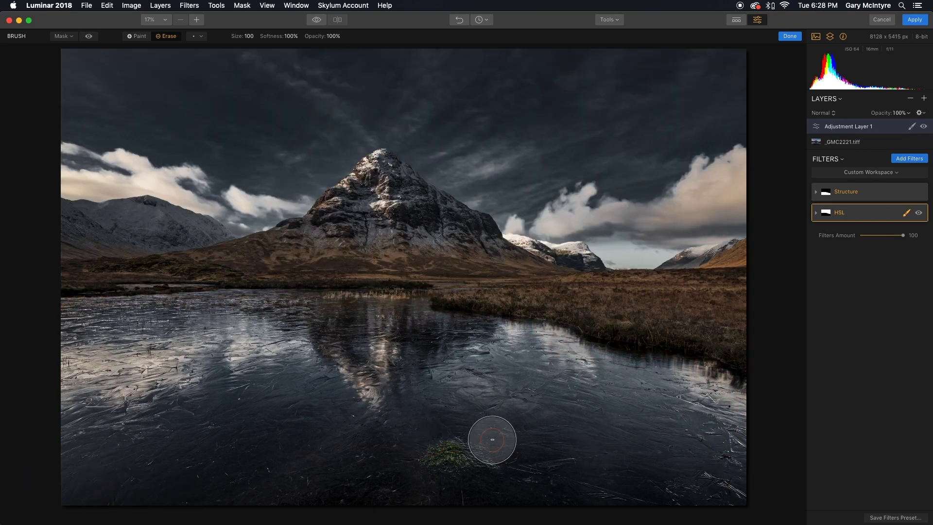
Add another new adjustment layer above the one holding the Structure and HSL filters
click(925, 100)
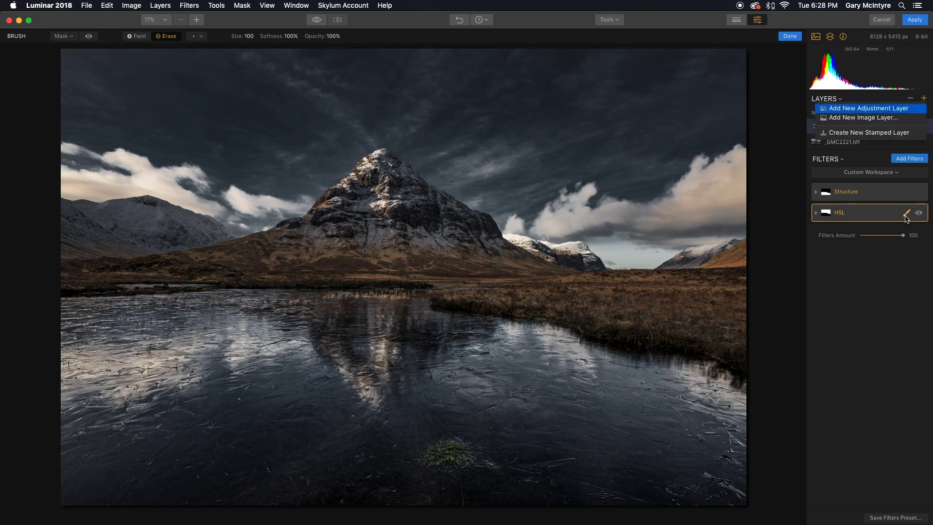
key(Return)
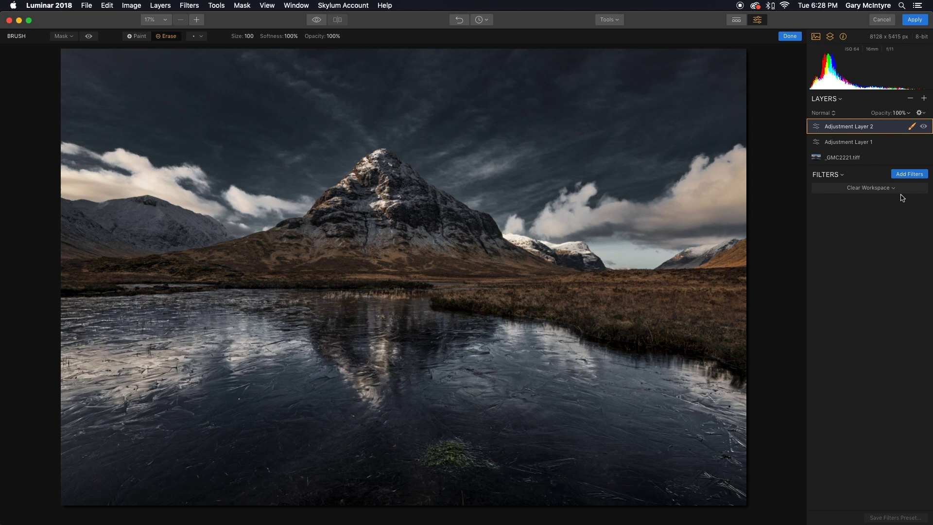
Leave mask brush editing by way of Adjustment Layer 1, and make Adjustment Layer 2 the active layer again
click(876, 145)
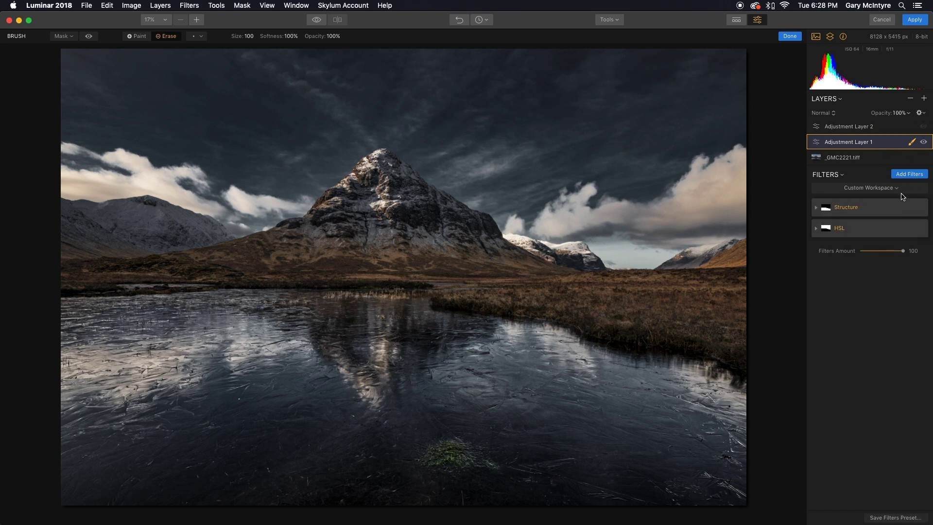
click(913, 145)
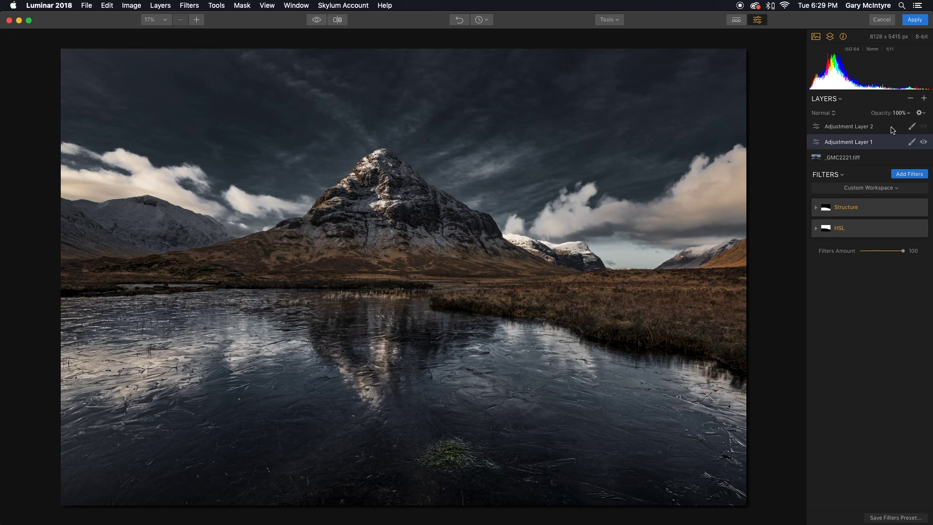
click(894, 129)
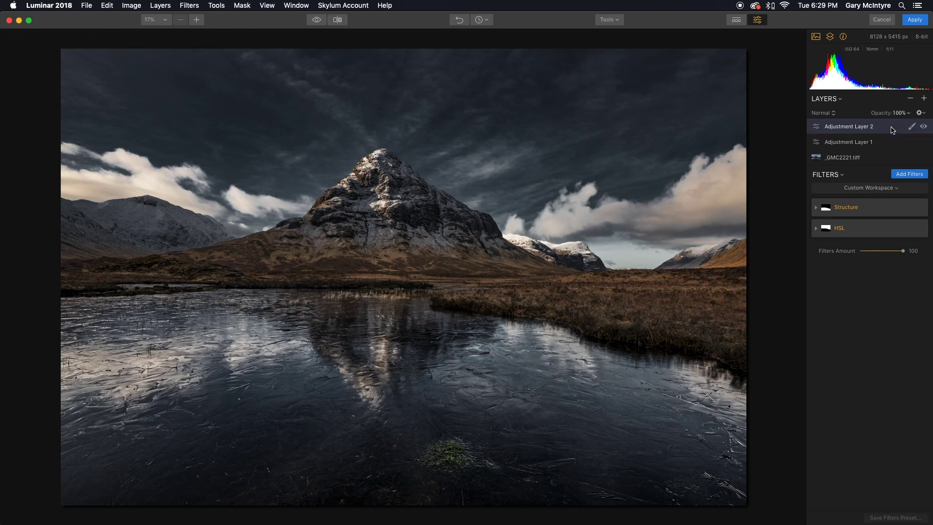
Add the Vignette filter to Adjustment Layer 2, set its amount to -58, and apply all edits back to the Photoshop document
click(910, 174)
scroll(729, 215, up, 10)
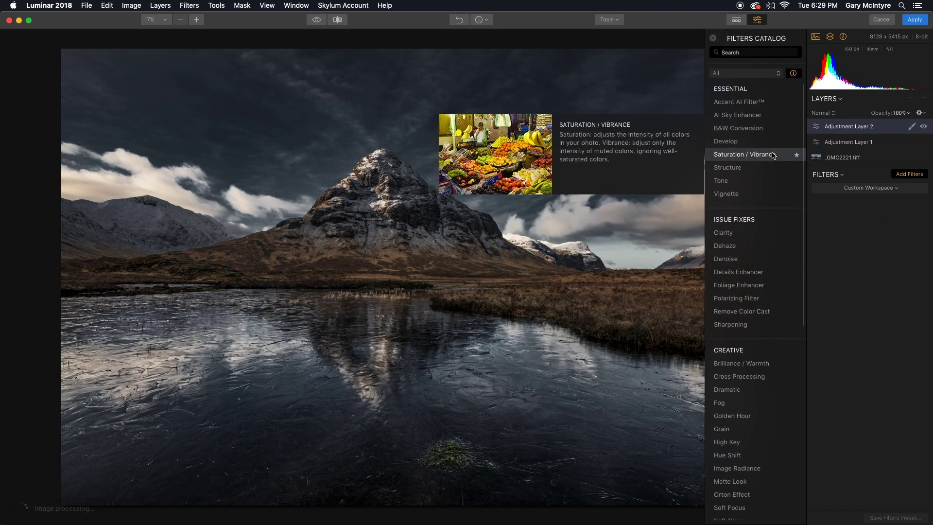
click(737, 195)
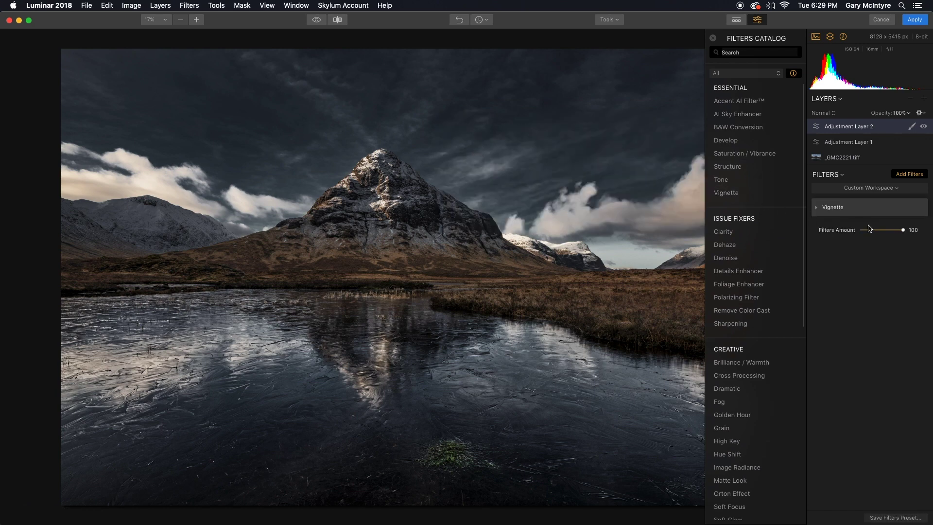
click(916, 176)
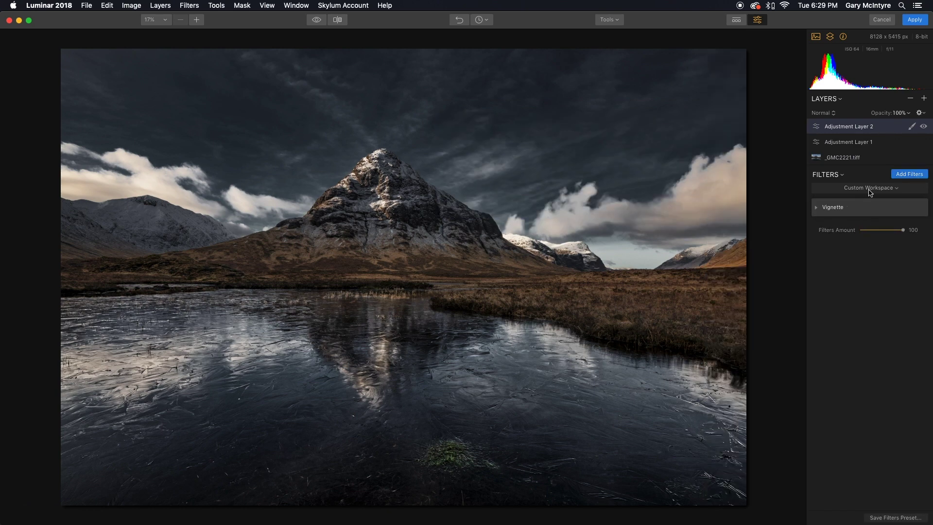
click(818, 209)
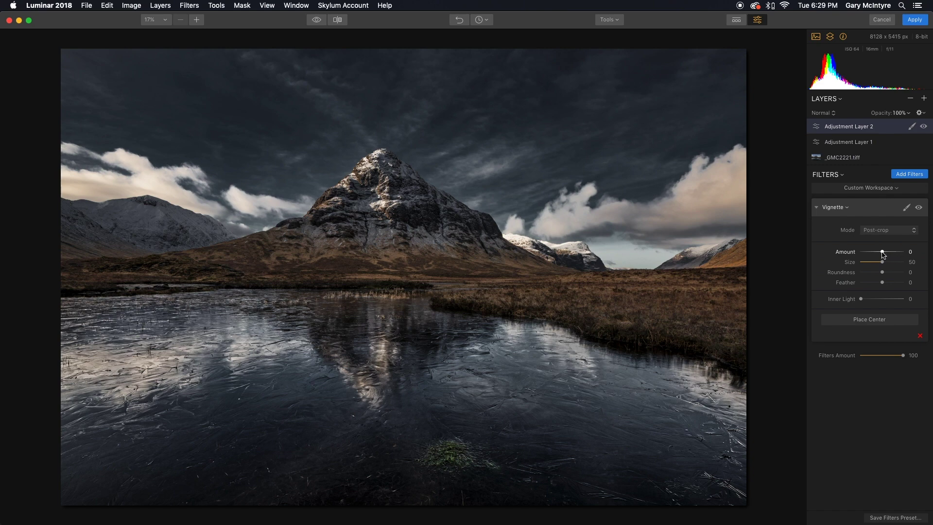
drag(884, 255, 869, 255)
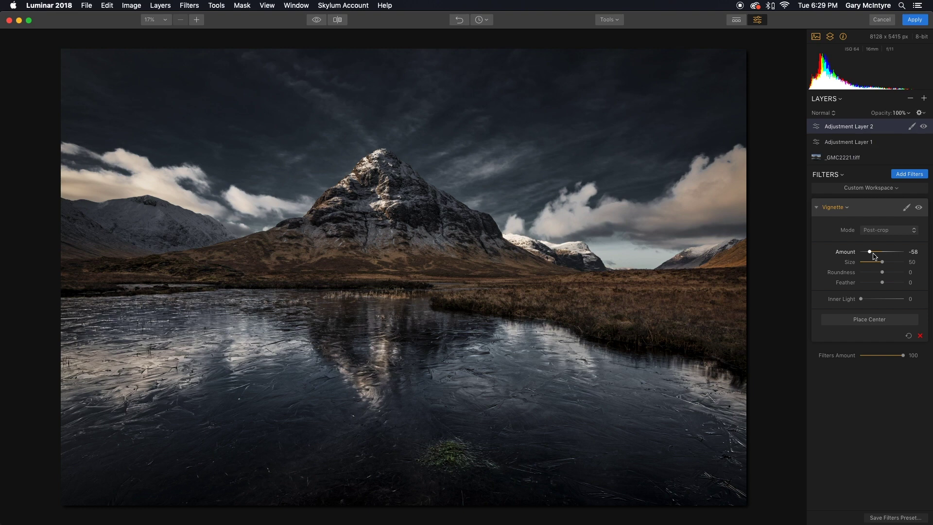
click(915, 21)
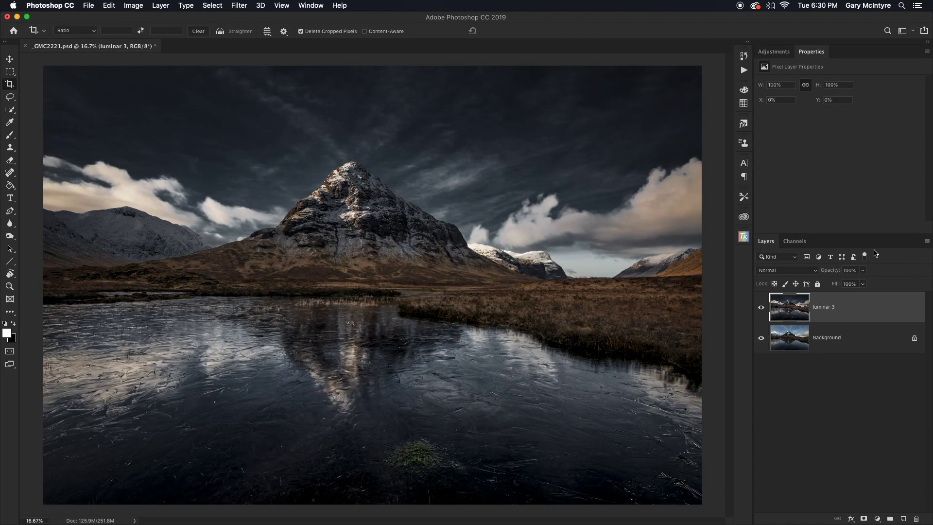
Compare the edited image with the original by hiding and showing the luminar 3 layer
click(762, 308)
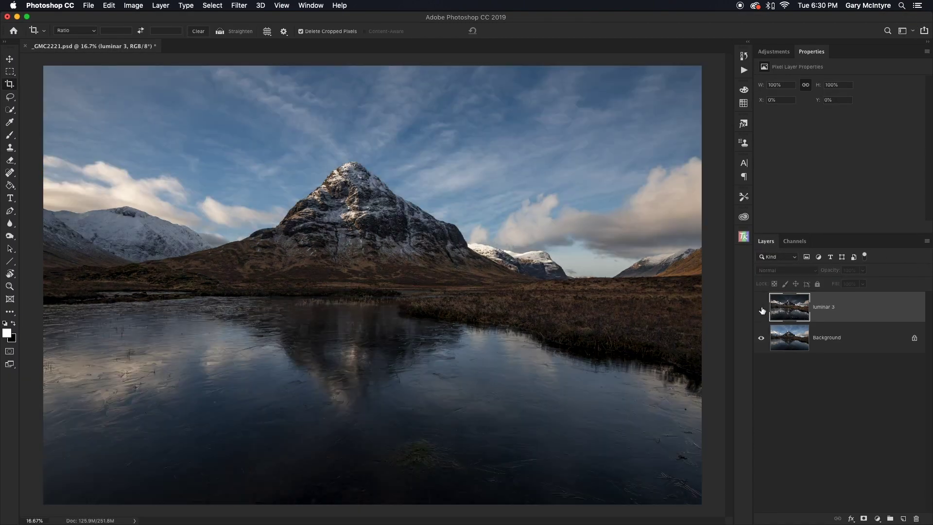
click(762, 308)
click(761, 309)
click(761, 309)
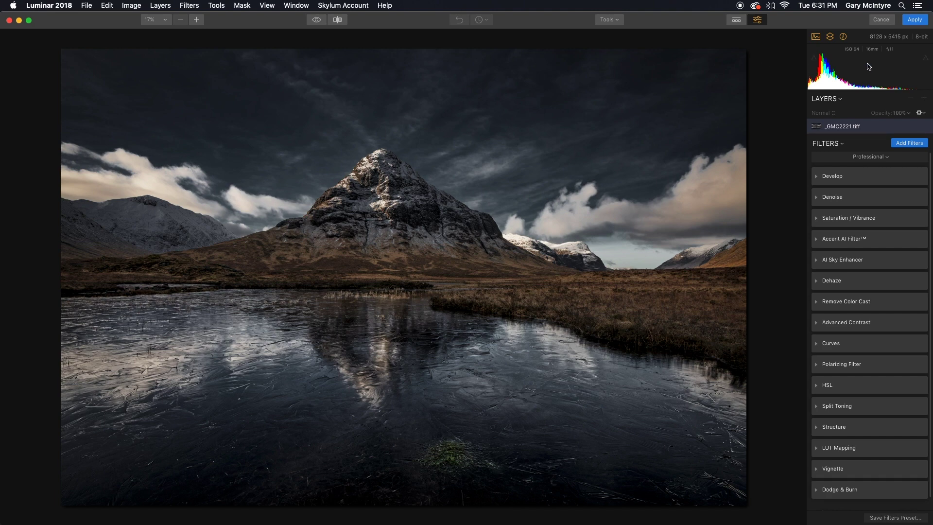
Show the Luminar presets, look over the preset categories, and apply the Camden preset from Cinematic Bespoke
click(737, 21)
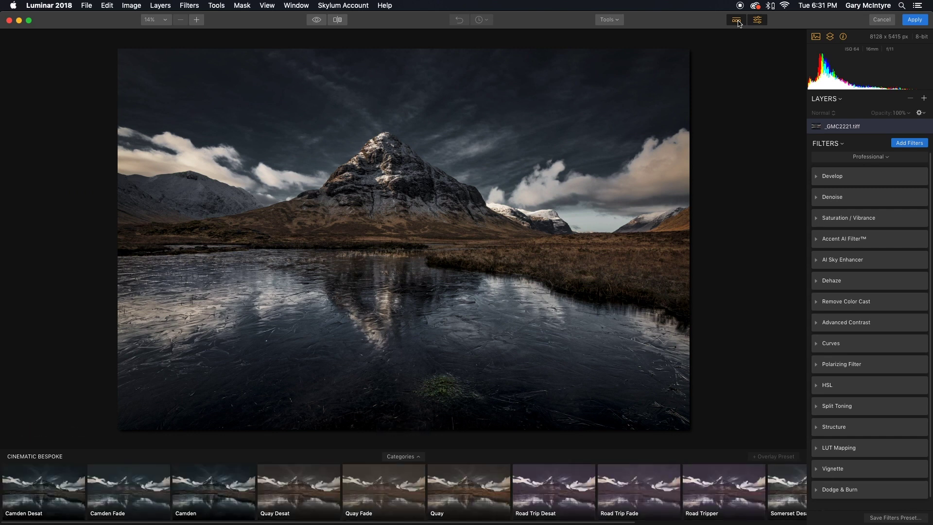
click(420, 459)
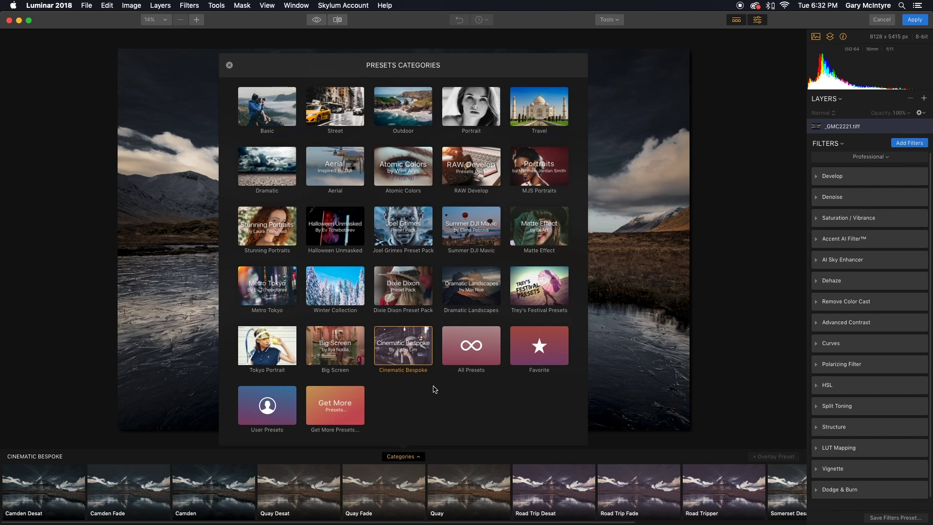
click(231, 479)
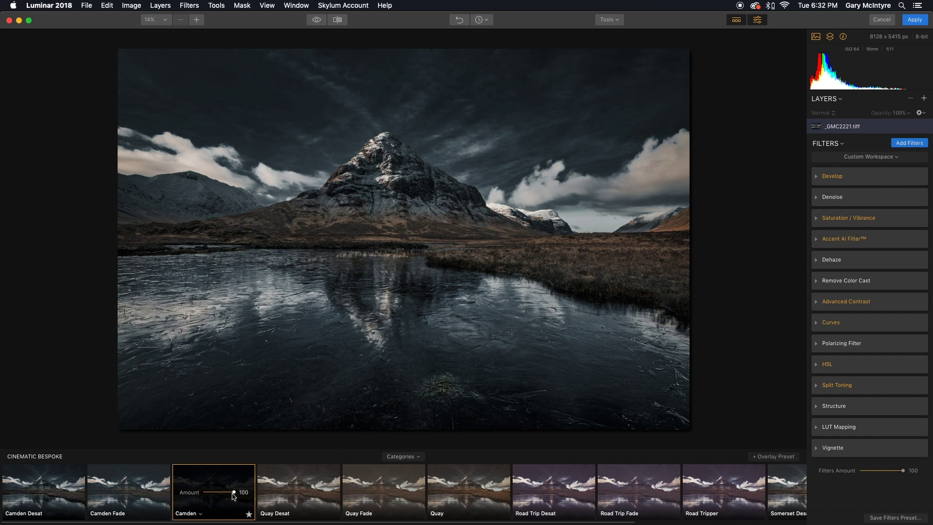
Try the Camden preset at reduced strengths such as 47, and return its amount to 100
drag(233, 494, 215, 495)
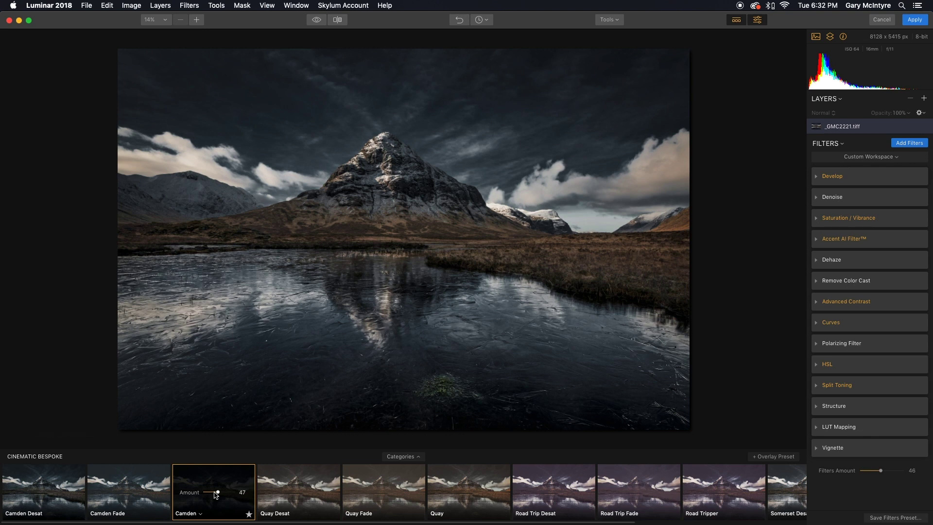
drag(216, 495, 210, 495)
drag(210, 495, 248, 494)
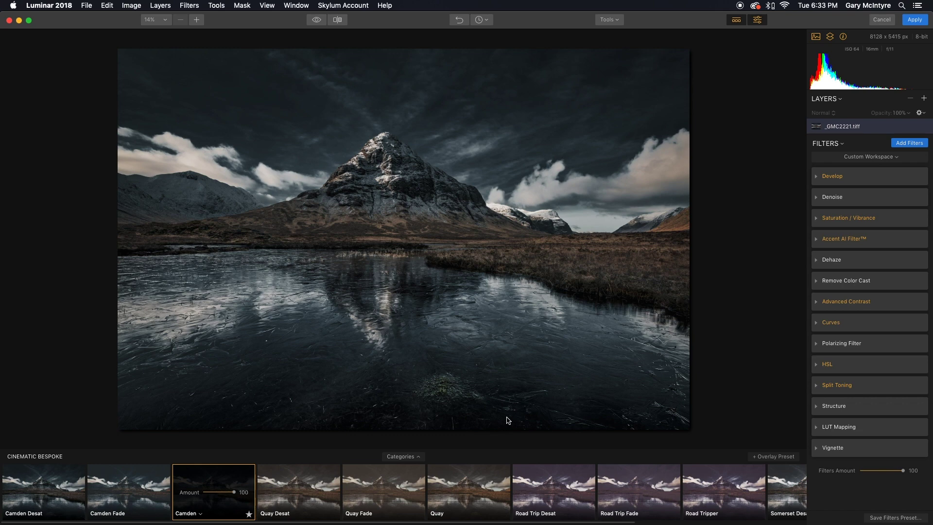
Open the overview of preset categories to choose another preset collection
click(419, 457)
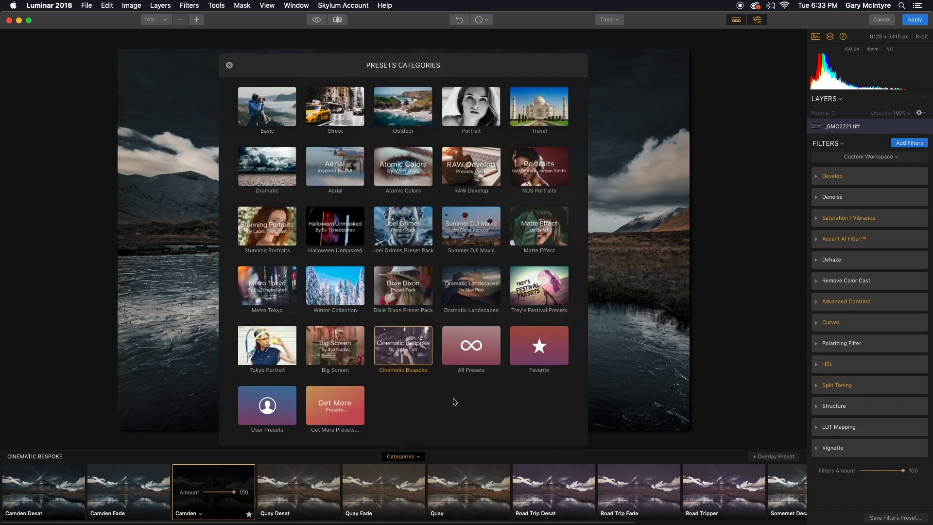